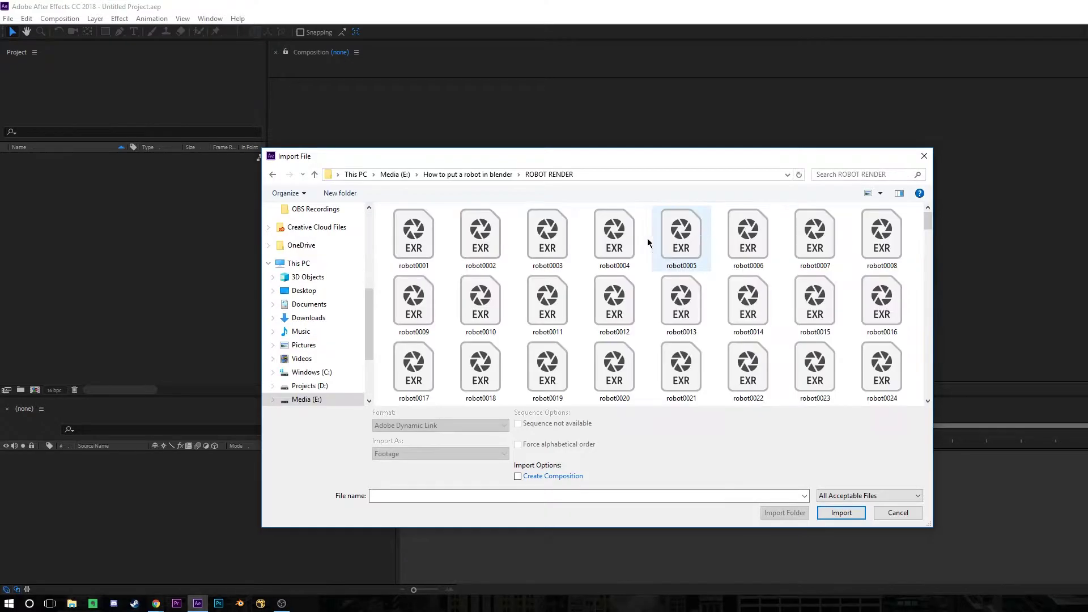
# Import all the robot EXR frames from the ROBOT RENDER folder as one OpenEXR sequence.
pyautogui.click(406, 243)
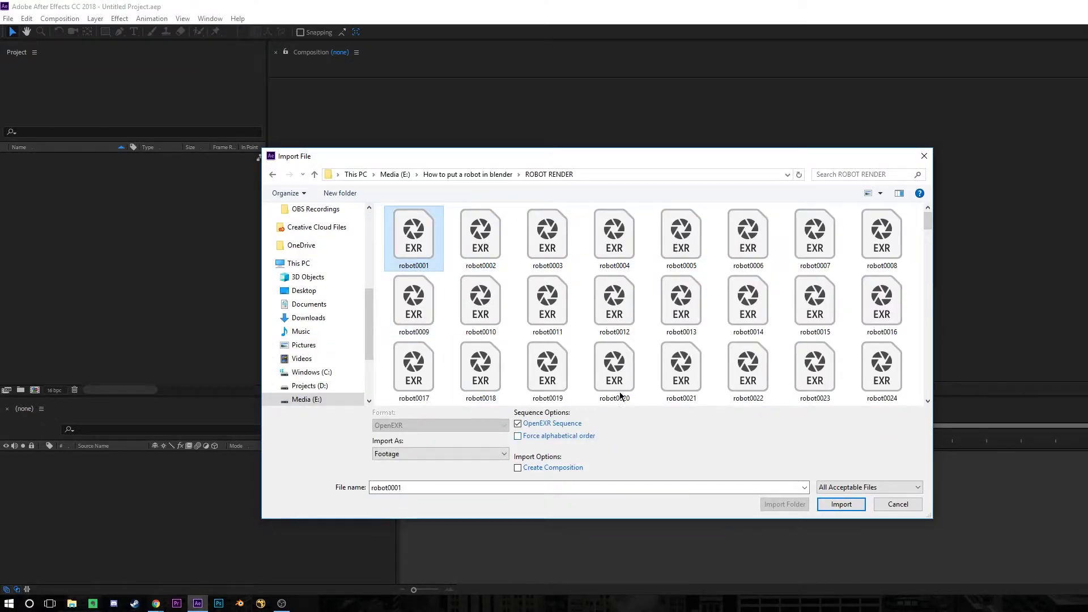
pyautogui.hotkey('ctrl', 'a')
pyautogui.click(517, 424)
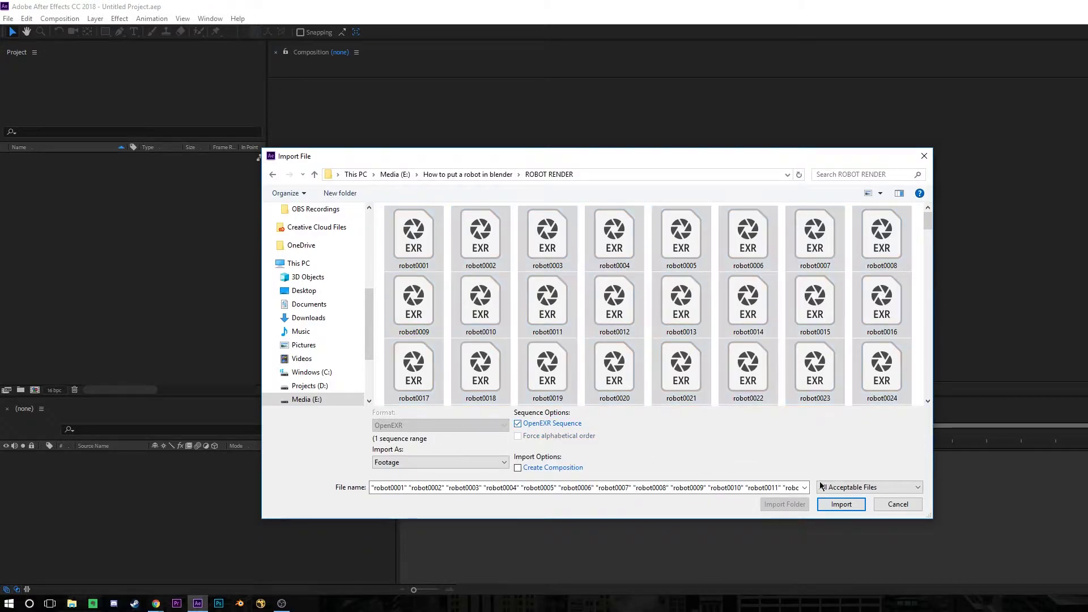
pyautogui.click(841, 504)
# Create a composition from the imported robot sequence and move the current time to 0:00:01:16.
pyautogui.click(85, 206)
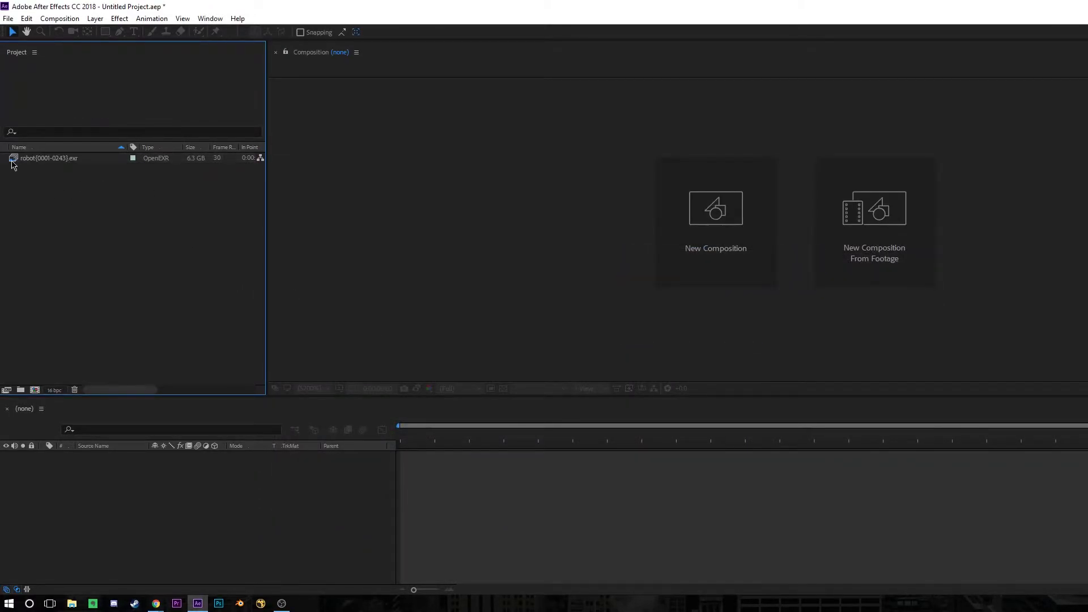
pyautogui.moveTo(13, 163); pyautogui.dragTo(35, 390)
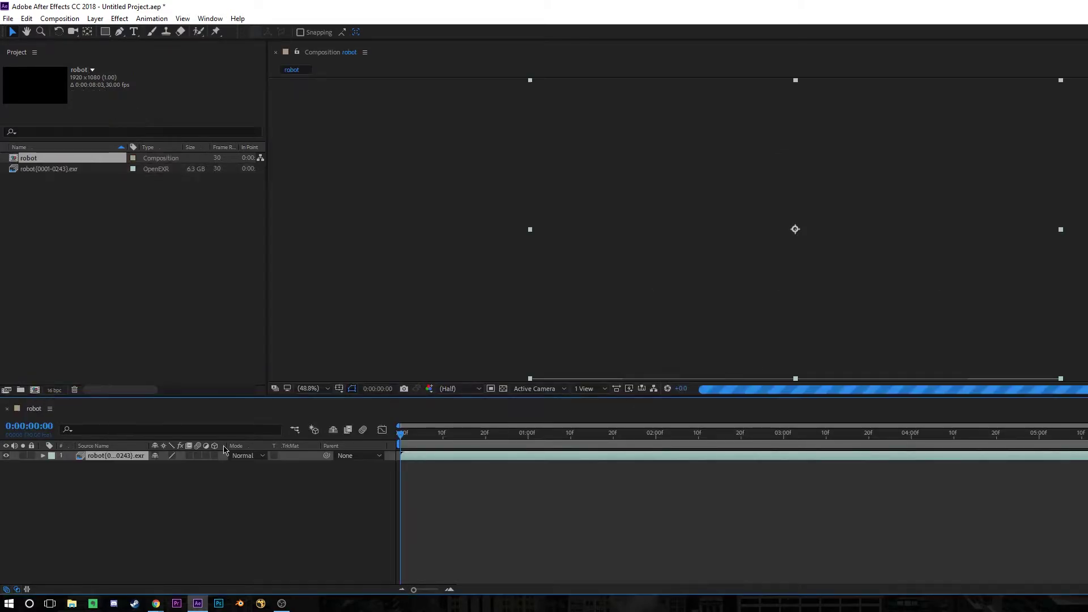
pyautogui.moveTo(430, 440); pyautogui.dragTo(596, 437)
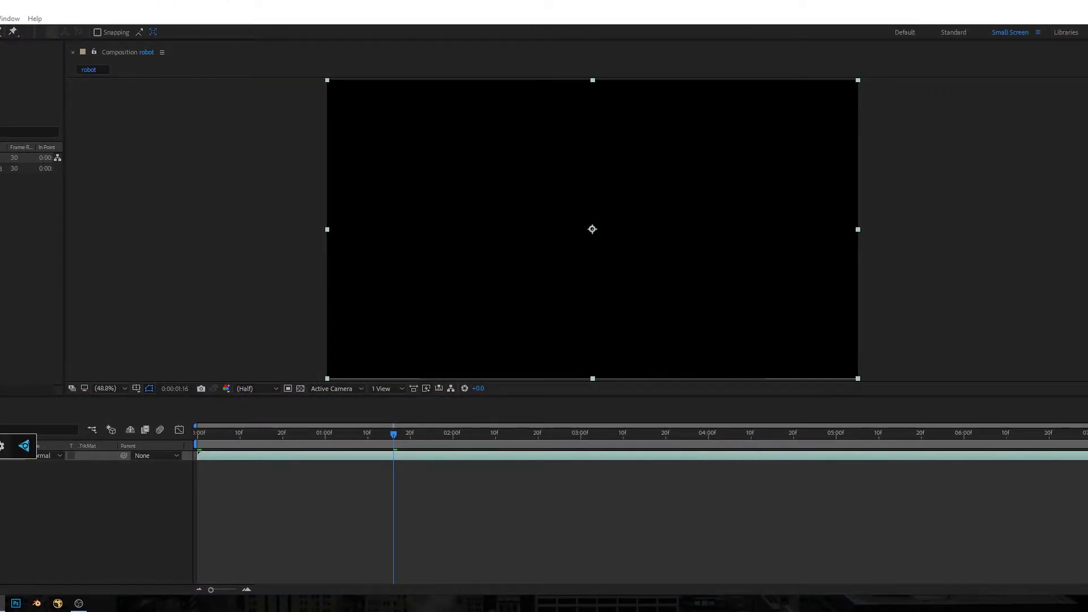
# Apply the EXtractoR effect to the robot layer and set its channels to the Combined.Combined layer.
pyautogui.write('extra')
pyautogui.press('Return')
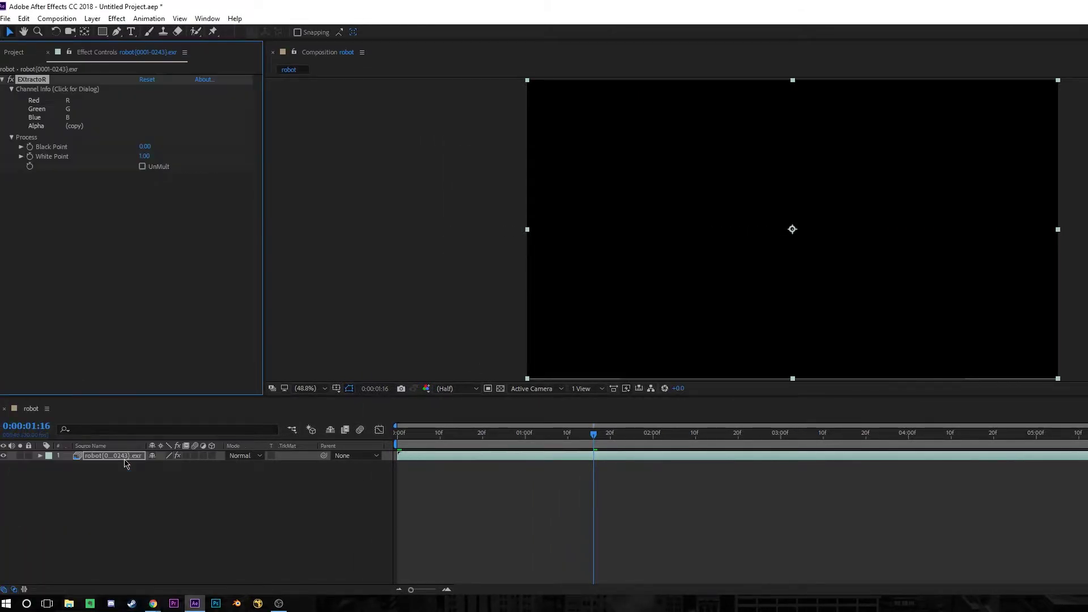
pyautogui.click(64, 113)
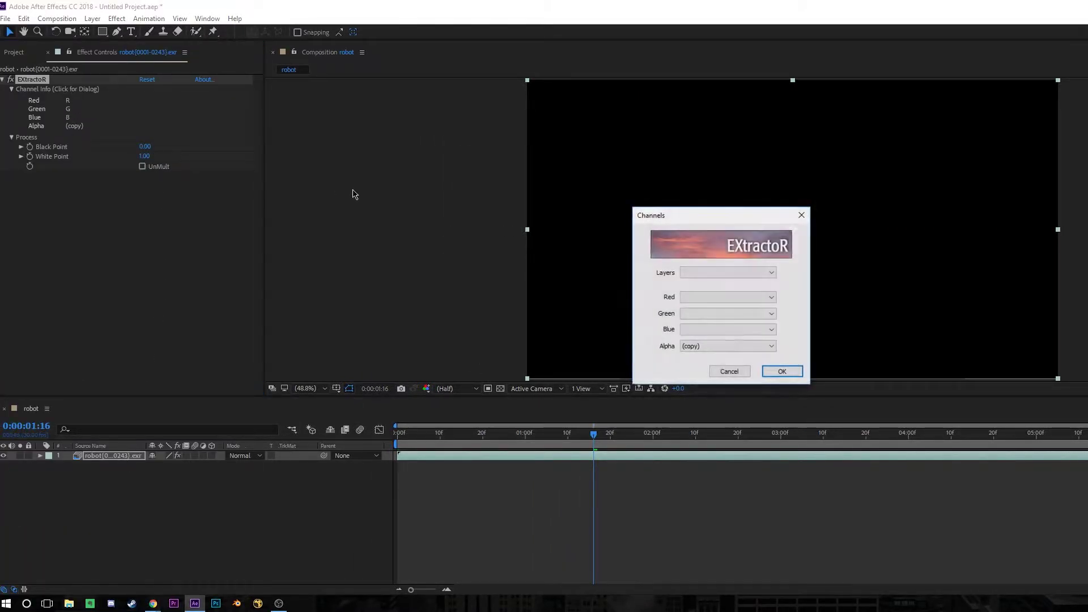
pyautogui.click(706, 270)
pyautogui.click(729, 284)
pyautogui.click(781, 372)
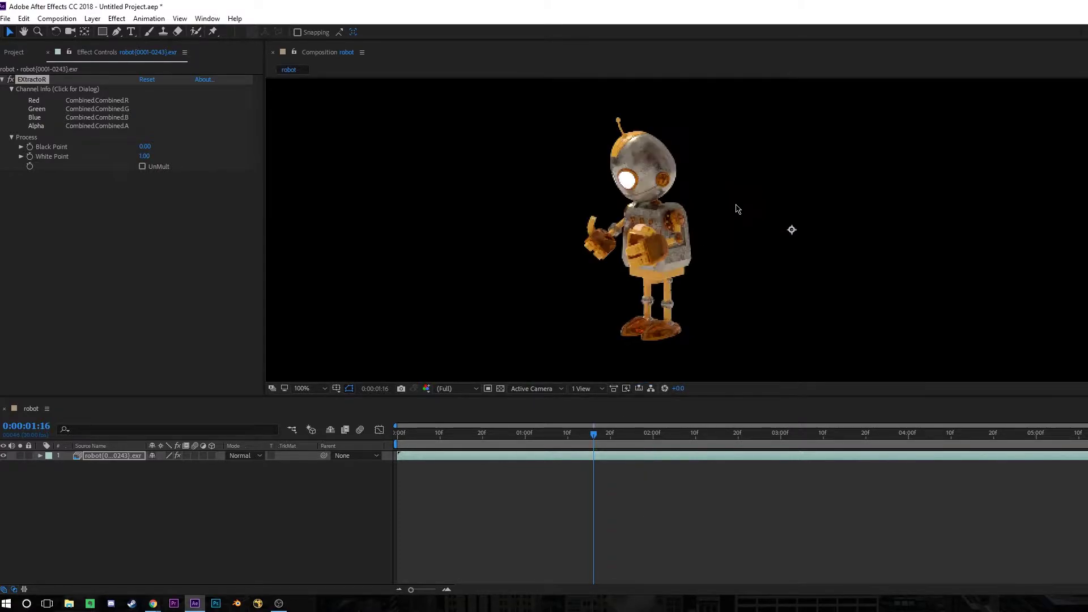
# Import the background image from the Footage folder and place it beneath the robot layer in the composition.
pyautogui.hotkey('ctrl', 'i')
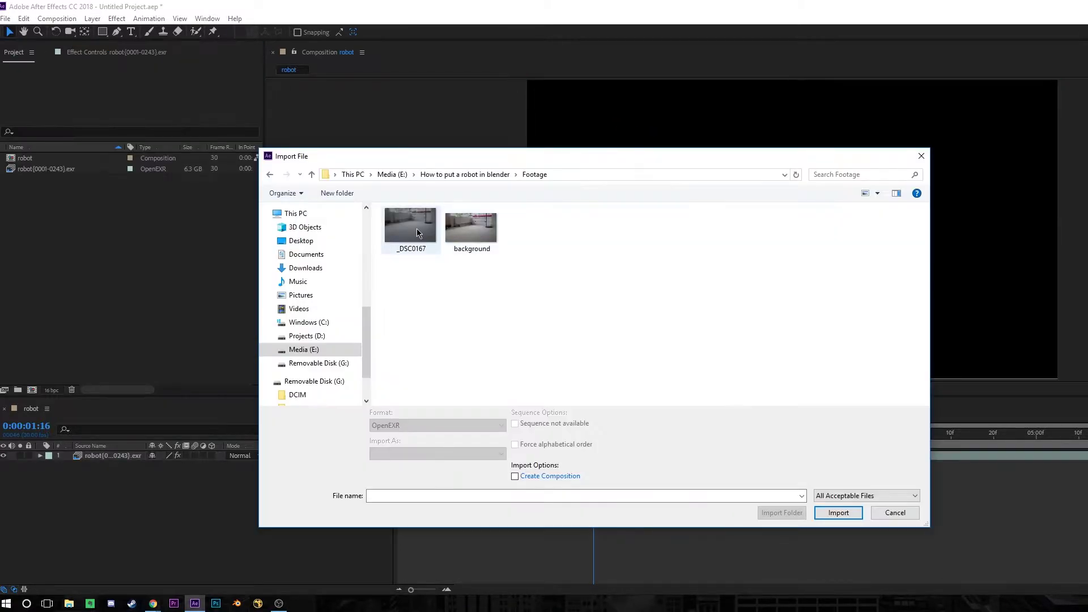
pyautogui.click(474, 227)
pyautogui.click(838, 512)
pyautogui.moveTo(11, 160); pyautogui.dragTo(109, 499)
pyautogui.click(548, 514)
# Scrub through the robot animation and examine closely how the robot sits against the carpet background.
pyautogui.moveTo(581, 444); pyautogui.dragTo(834, 448)
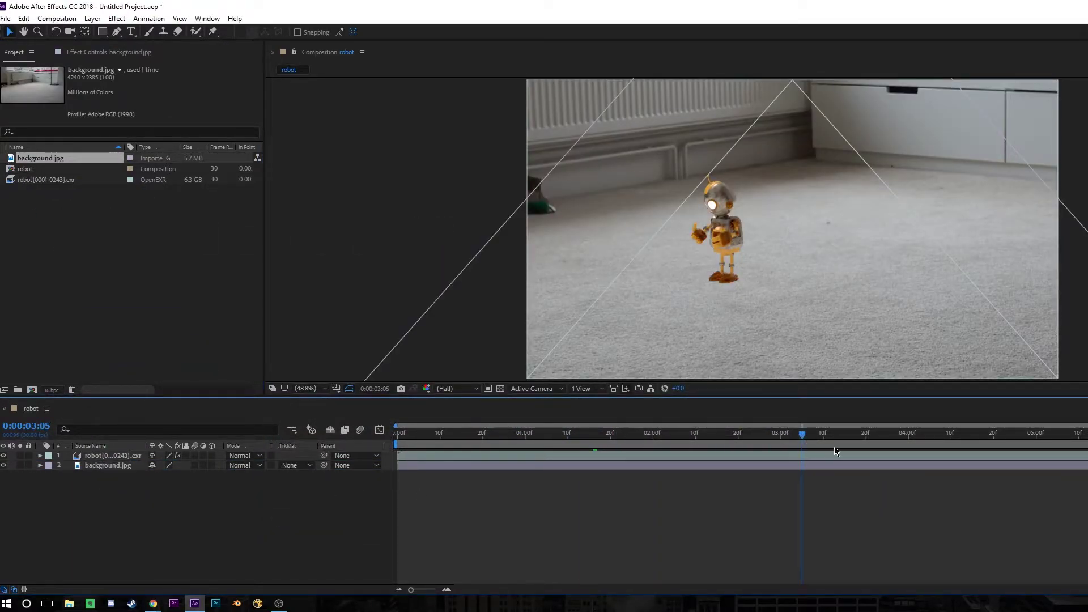
pyautogui.click(920, 445)
pyautogui.moveTo(1053, 441); pyautogui.dragTo(1087, 441)
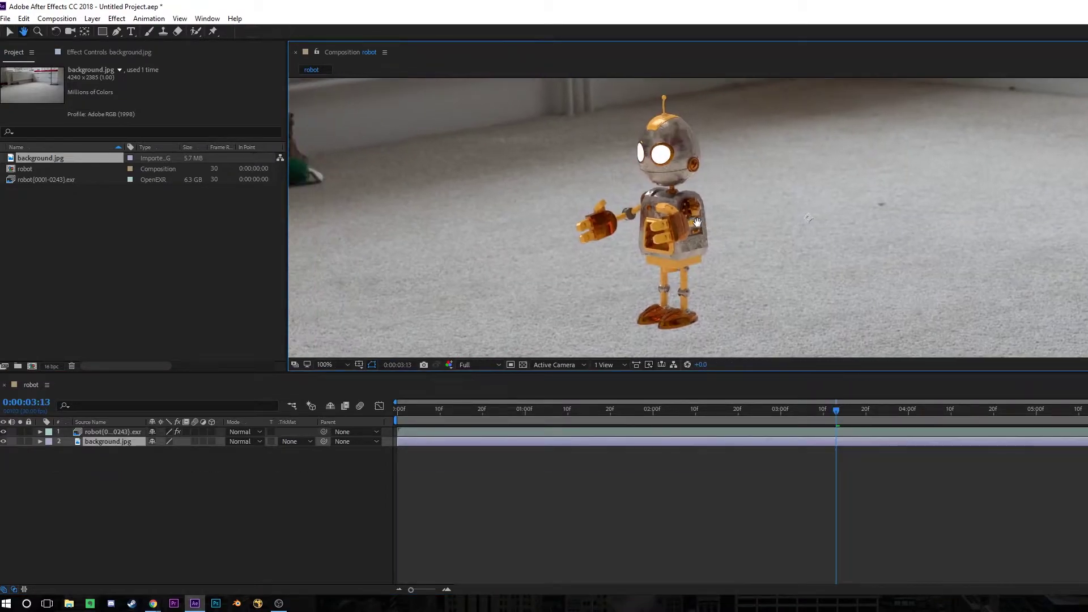
pyautogui.scroll(3, 694, 240)
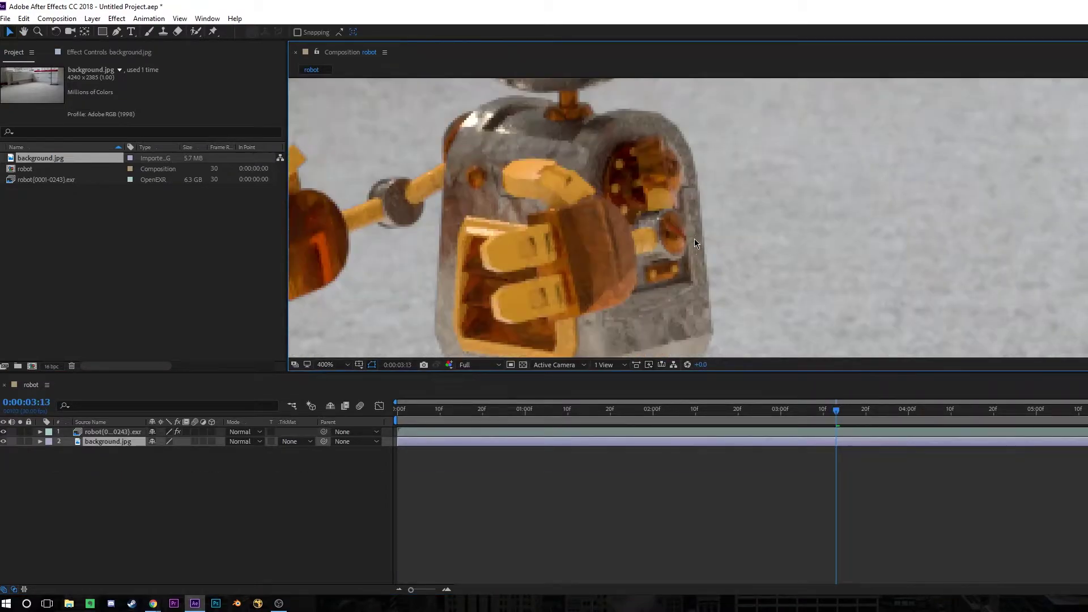
pyautogui.scroll(-1, 763, 196)
pyautogui.moveTo(742, 203); pyautogui.dragTo(767, 114)
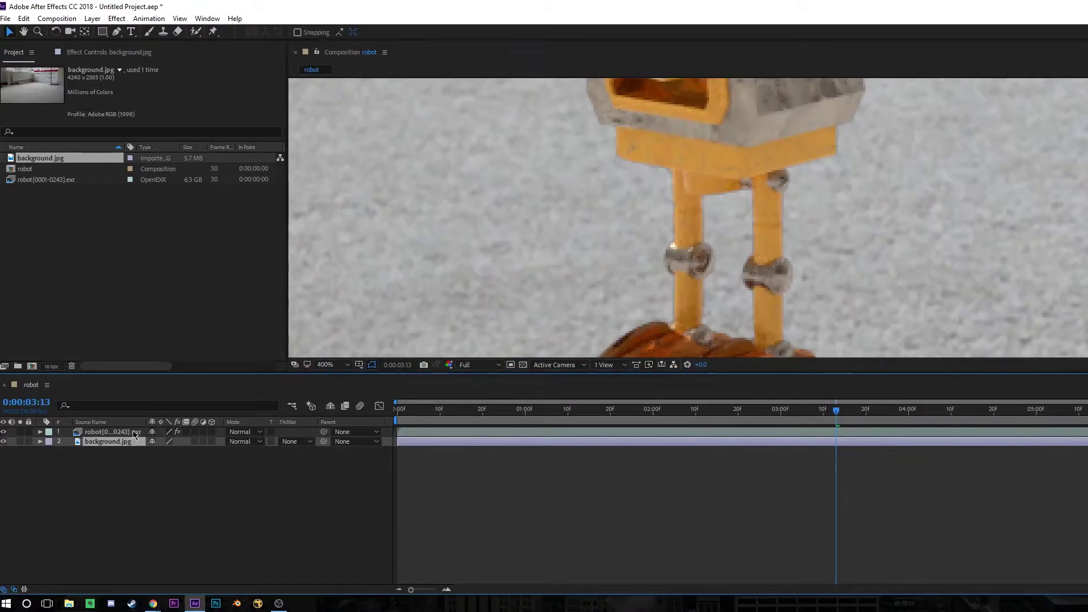
pyautogui.scroll(-1, 489, 301)
# Apply the Camera Lens Blur effect to the robot layer.
pyautogui.click(113, 432)
pyautogui.hotkey('ctrl', 'space')
pyautogui.write('camera')
pyautogui.press('Return')
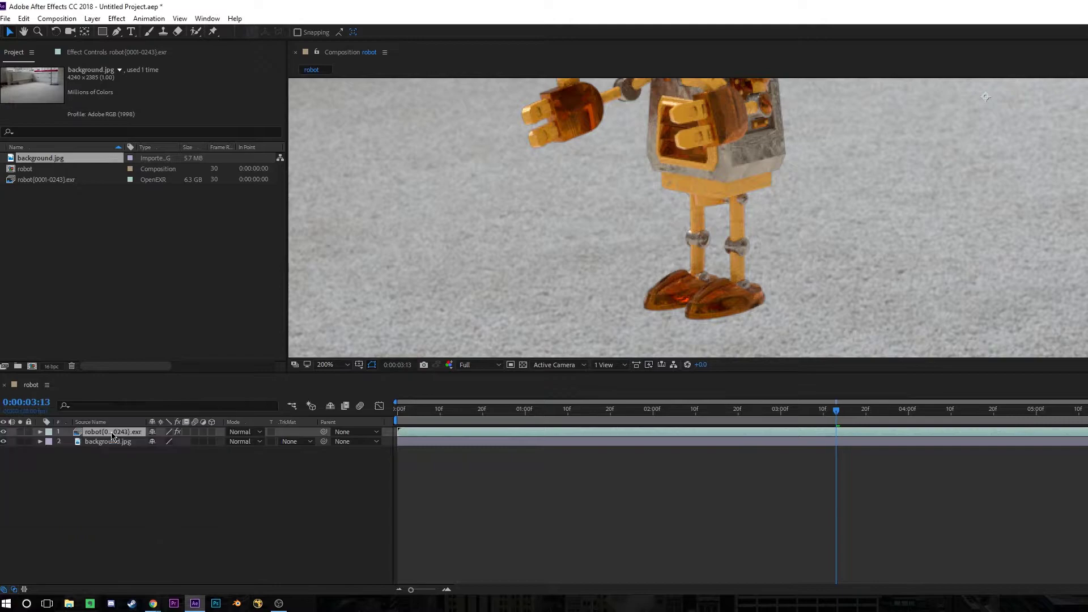
# Try blur radii of 1, 0.8, 0.5 and 0.2 in the robot layer's Camera Lens Blur.
pyautogui.click(153, 185)
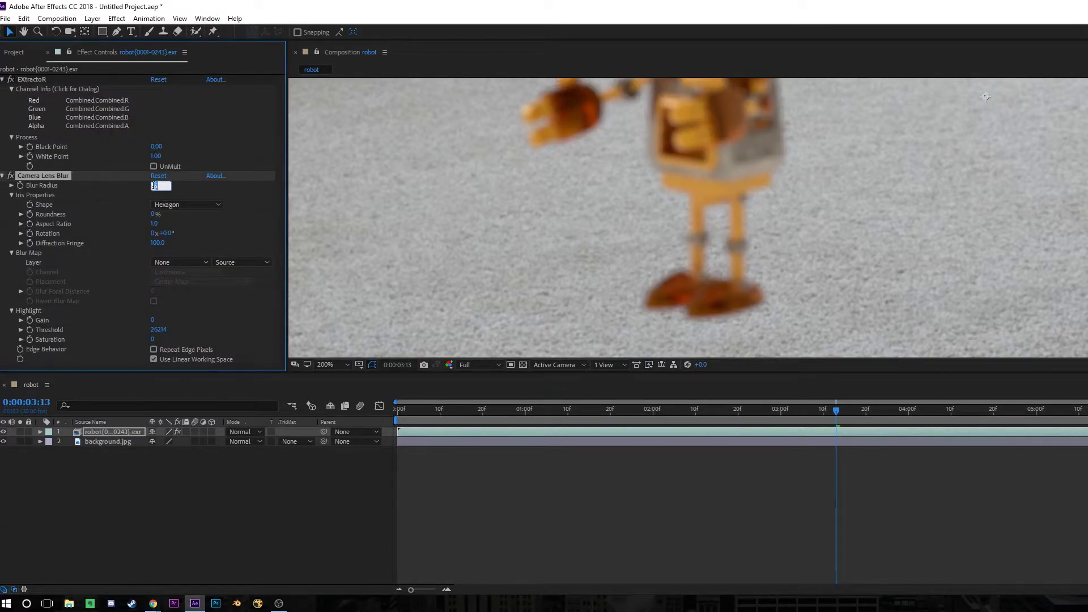
pyautogui.write('1')
pyautogui.press('Return')
pyautogui.write('.8')
pyautogui.press('Return')
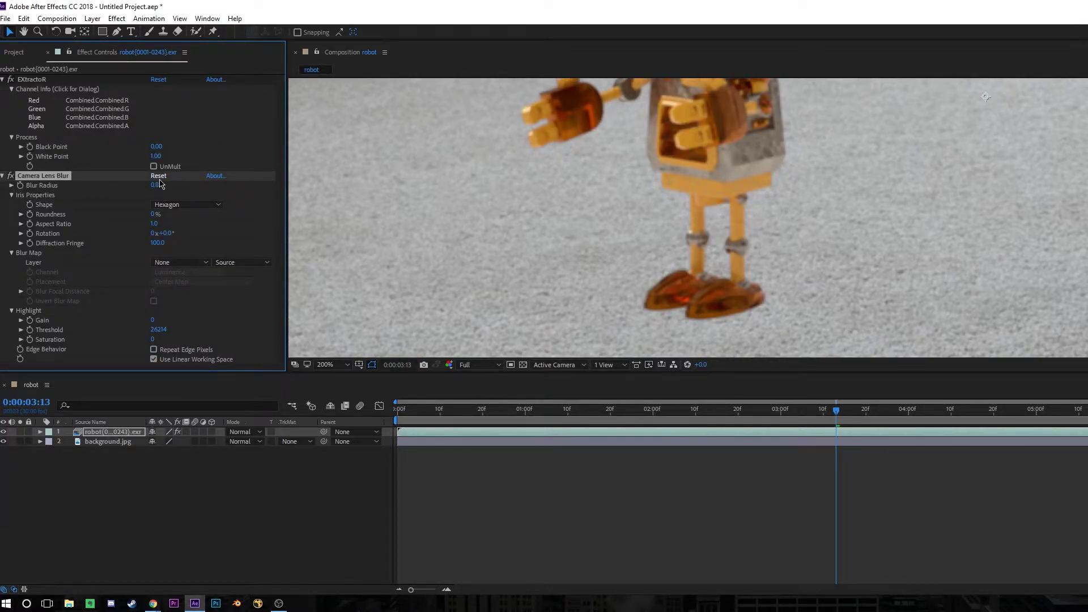
pyautogui.click(156, 186)
pyautogui.write('.5')
pyautogui.press('Return')
pyautogui.scroll(-2, 567, 170)
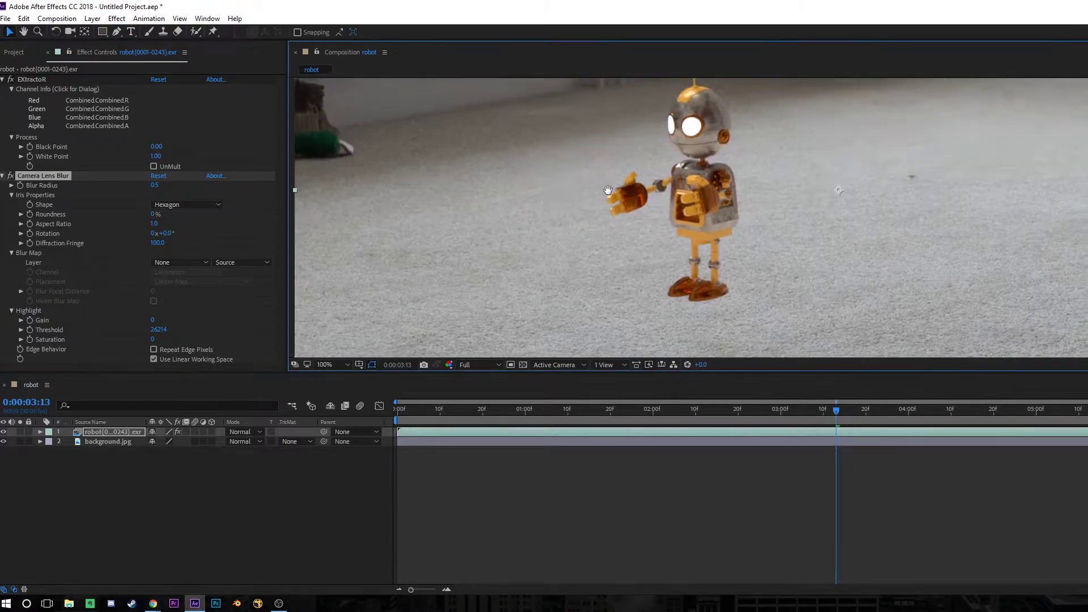
pyautogui.scroll(2, 603, 205)
pyautogui.click(155, 185)
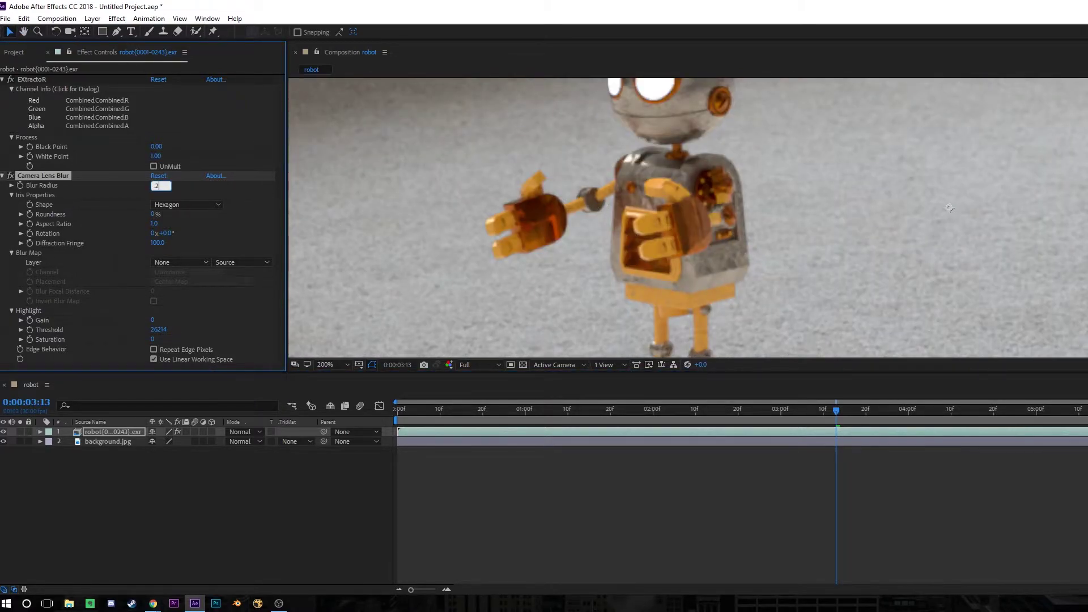
pyautogui.write('.2')
pyautogui.press('Return')
# Set the Camera Lens Blur radius on the robot layer to 0.3.
pyautogui.click(155, 182)
pyautogui.write('.3')
pyautogui.press('Return')
# Examine the blurred robot at several magnifications to judge how its sharpness matches the background.
pyautogui.scroll(-2, 577, 182)
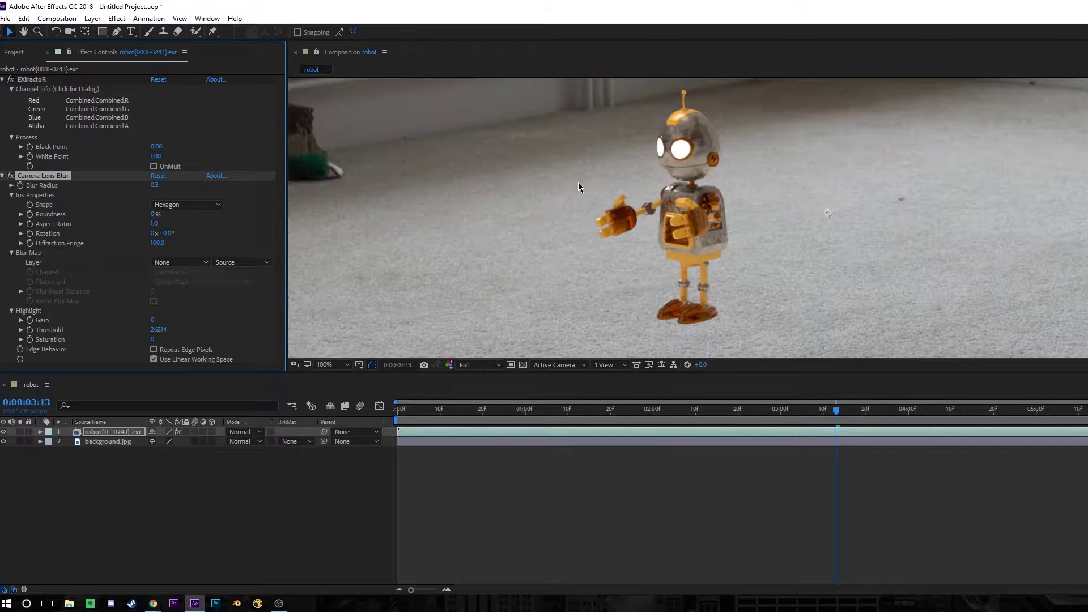
pyautogui.scroll(2, 648, 143)
pyautogui.scroll(-2, 665, 135)
pyautogui.scroll(2, 663, 162)
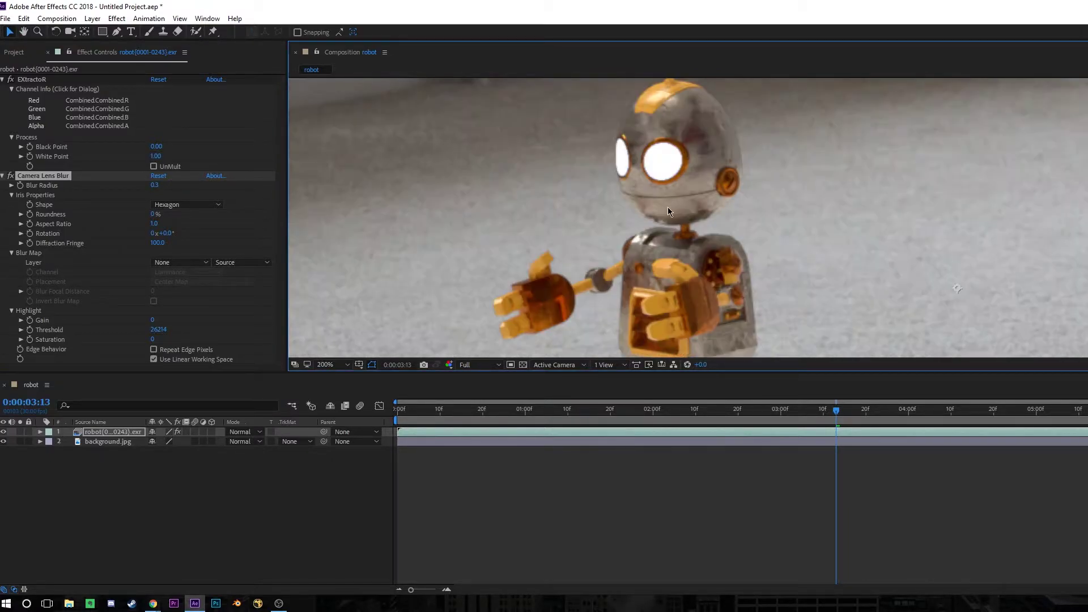
pyautogui.scroll(-2, 669, 208)
pyautogui.scroll(5, 710, 219)
pyautogui.scroll(-1, 682, 174)
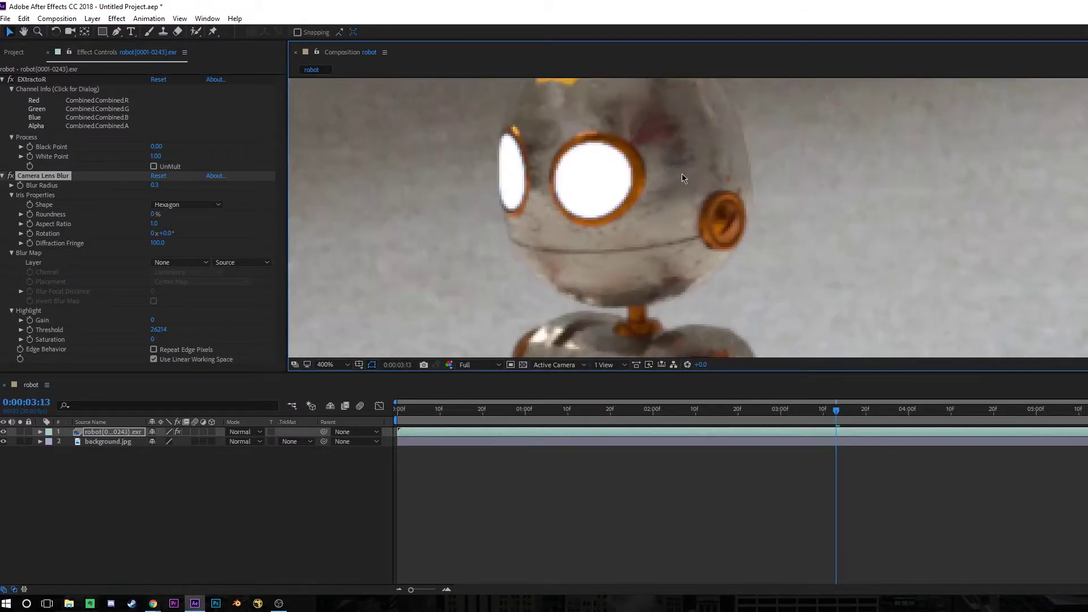
pyautogui.scroll(-3, 682, 173)
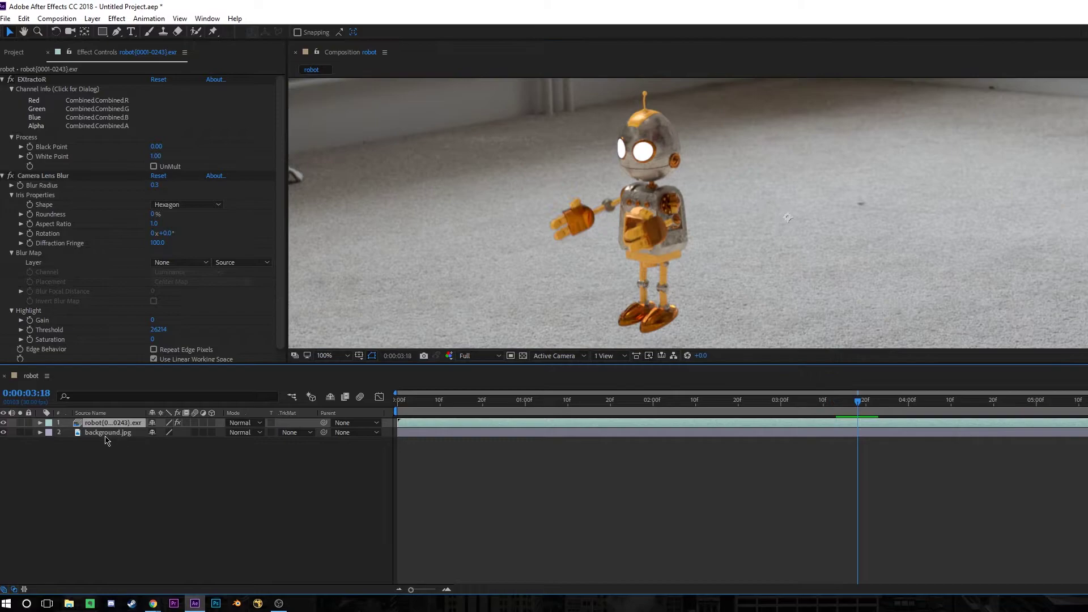
# Rename the robot sequence layer as robot_combined.
pyautogui.press('Return')
pyautogui.write('robot_combined')
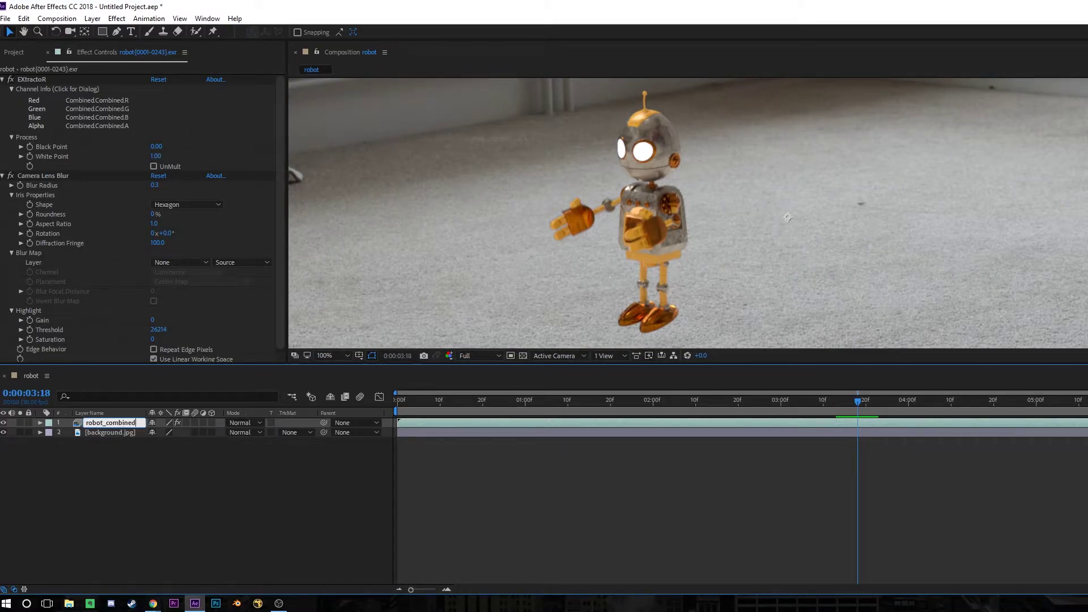
pyautogui.press('Return')
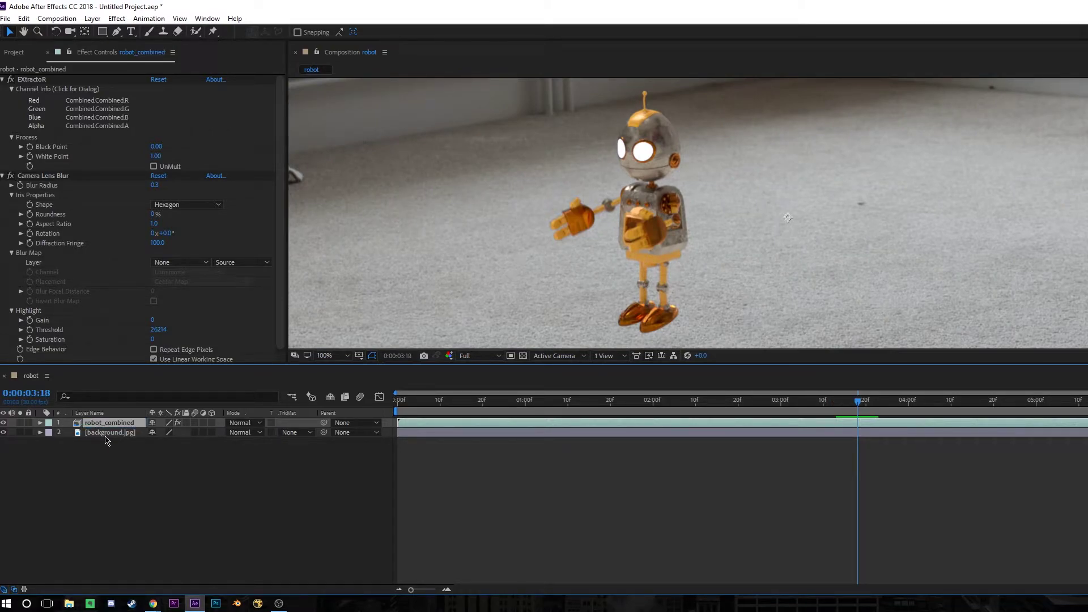
# Duplicate the robot_combined layer and set the copy's EXtractoR channels to the Robot.GlossDir layer.
pyautogui.hotkey('ctrl', 'd')
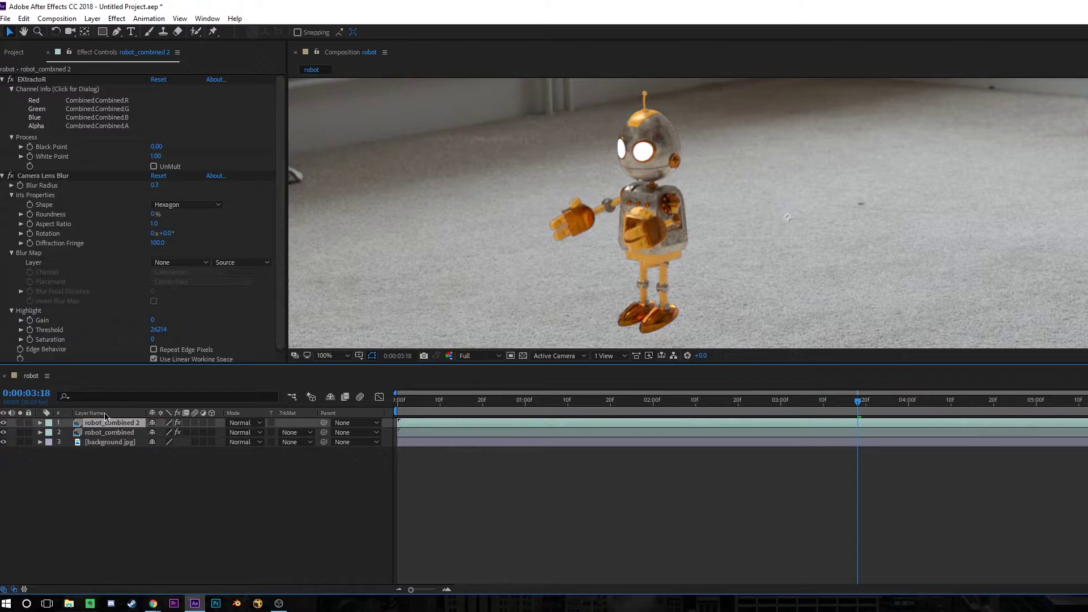
pyautogui.click(50, 177)
pyautogui.click(86, 127)
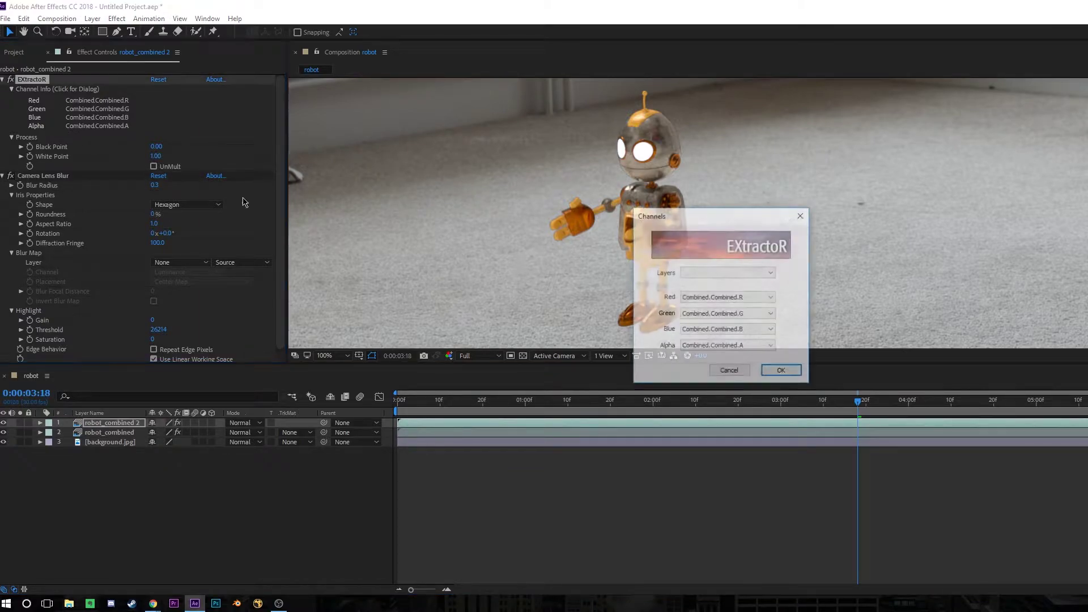
pyautogui.click(761, 274)
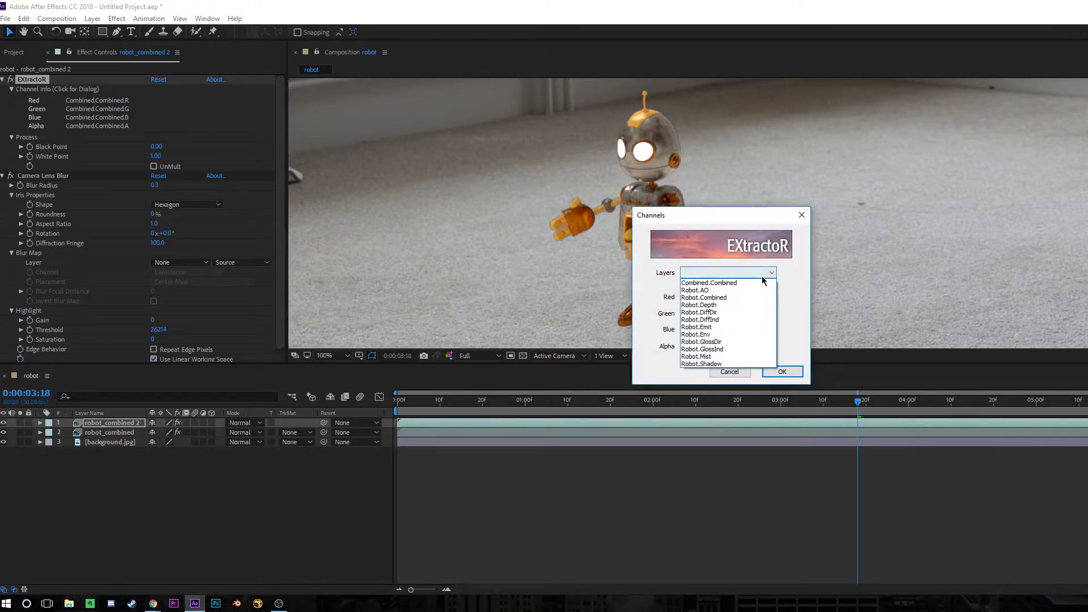
pyautogui.click(740, 343)
pyautogui.click(768, 373)
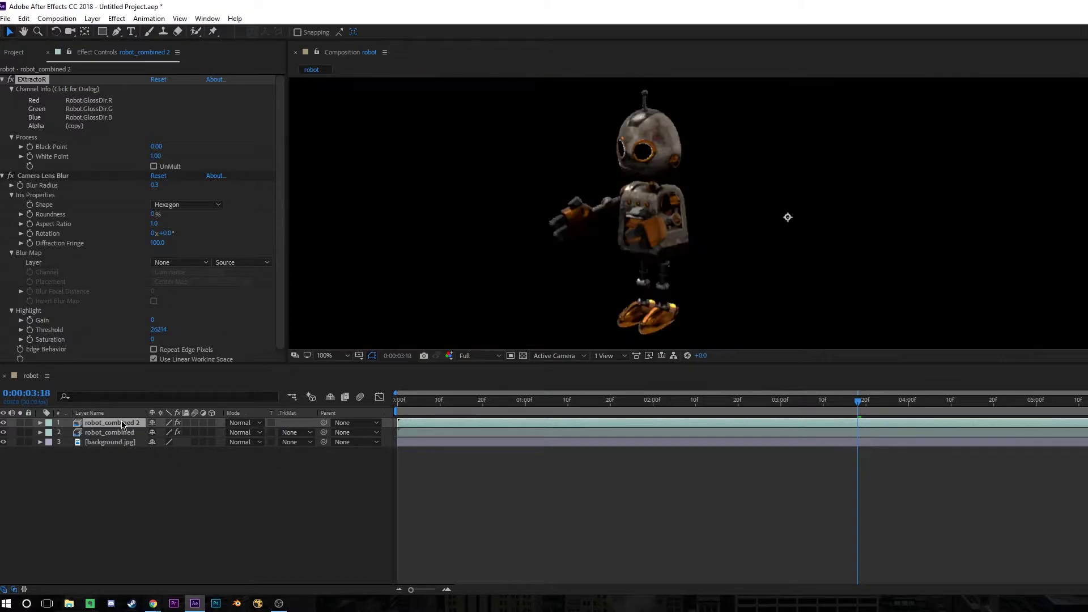
# Set the blending mode of the duplicated glossy robot layer to Screen.
pyautogui.click(124, 424)
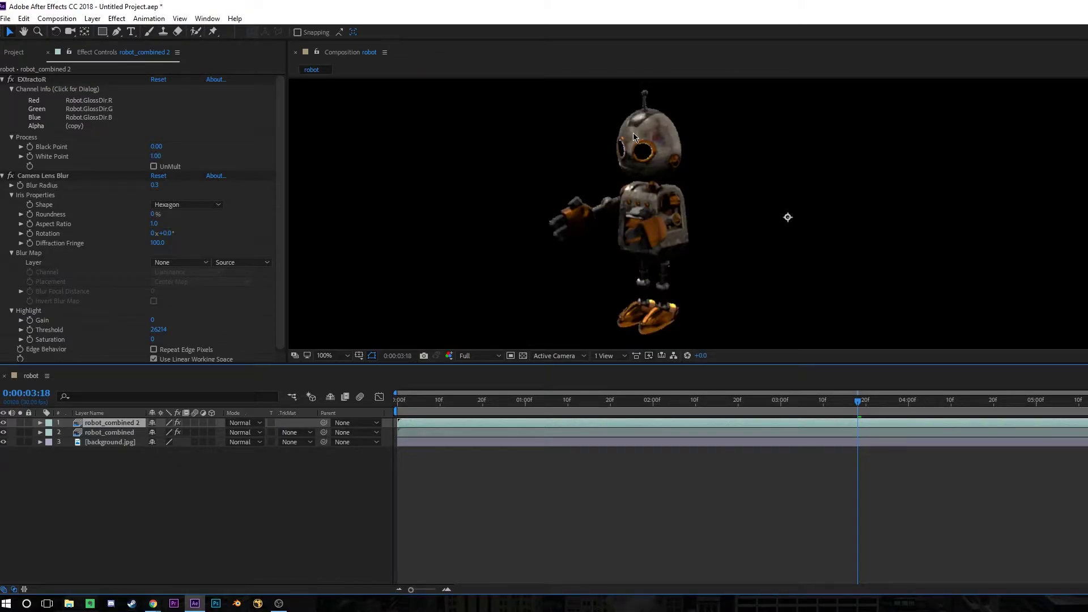
pyautogui.scroll(3, 633, 133)
pyautogui.scroll(-2, 633, 133)
pyautogui.moveTo(633, 133); pyautogui.dragTo(694, 228)
pyautogui.scroll(-1, 694, 229)
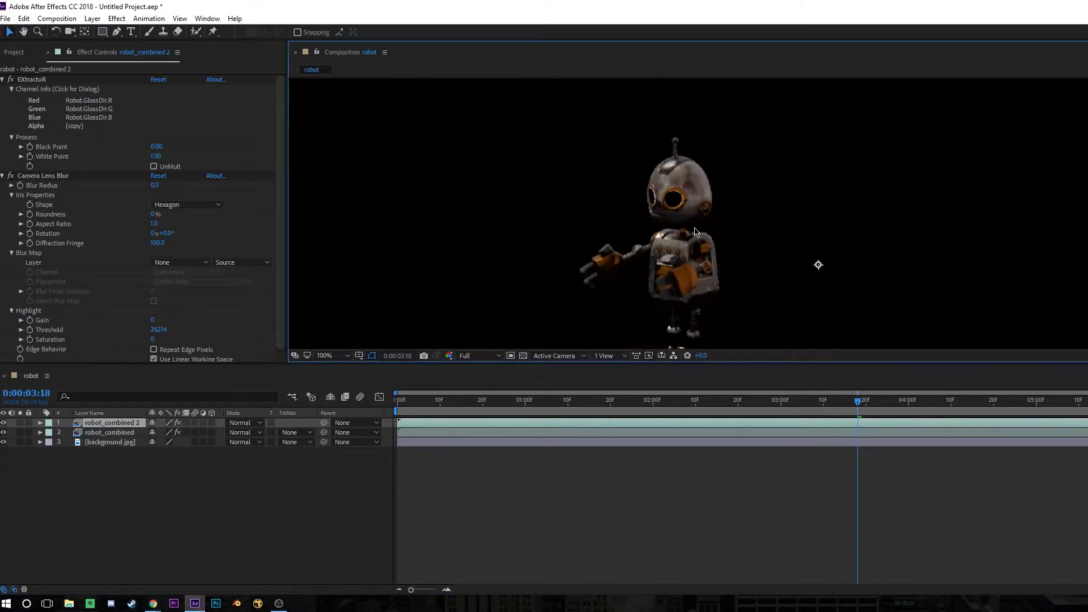
pyautogui.scroll(-2, 695, 232)
pyautogui.click(244, 429)
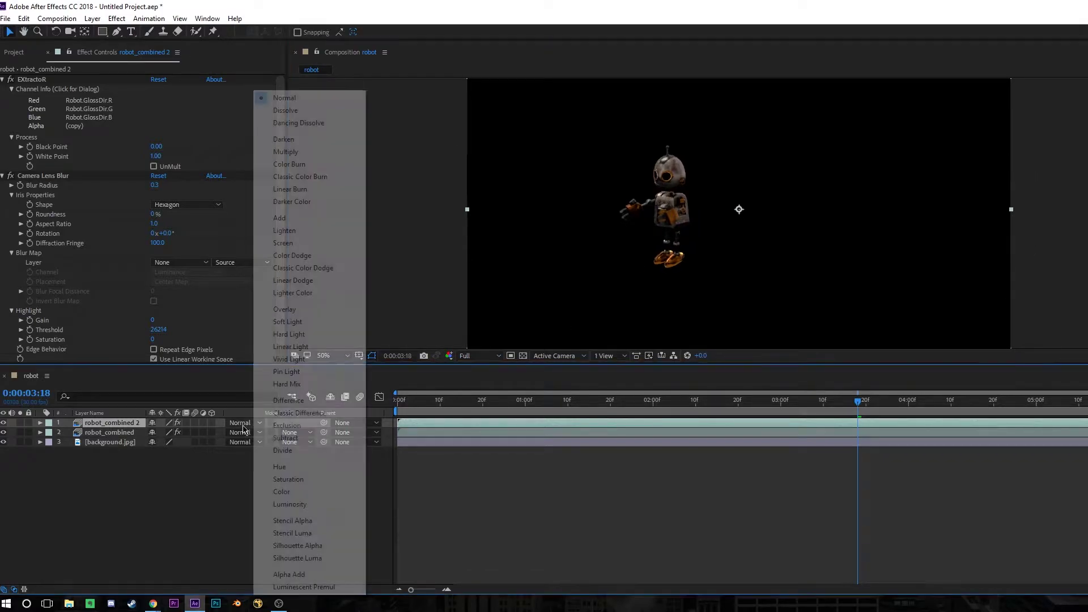
pyautogui.click(331, 243)
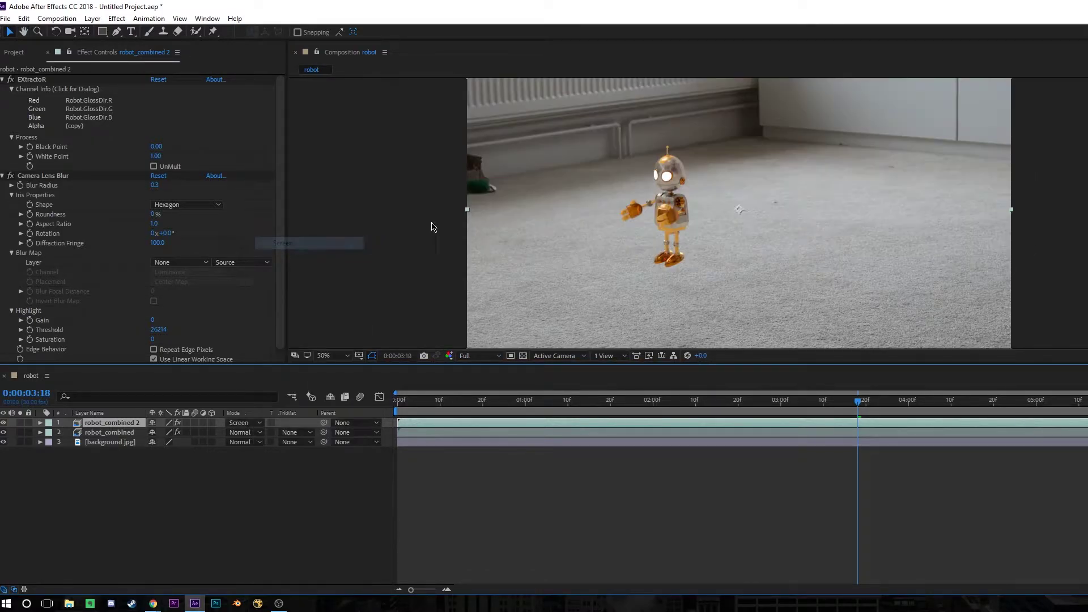
# Compare the robot with and without the screened glossy layer by toggling that layer's visibility.
pyautogui.scroll(2, 707, 212)
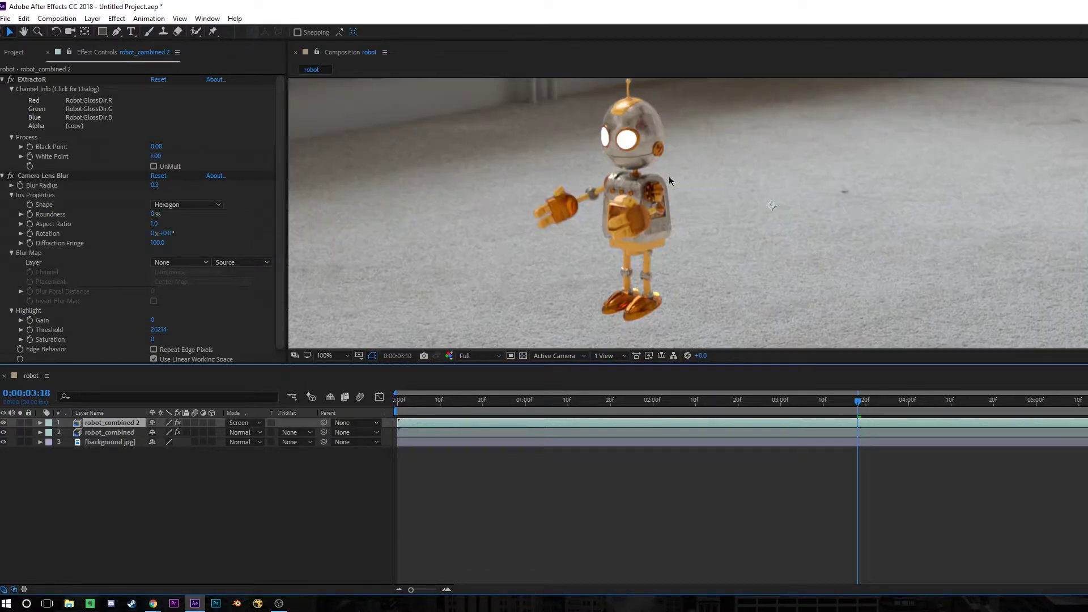
pyautogui.click(3, 422)
pyautogui.click(3, 422)
pyautogui.click(3, 423)
pyautogui.click(3, 422)
# Apply the Curves effect to the glossy robot layer and raise the RGB curve's midtones to brighten the reflections.
pyautogui.hotkey('ctrl', 'space')
pyautogui.write('cur')
pyautogui.press('Return')
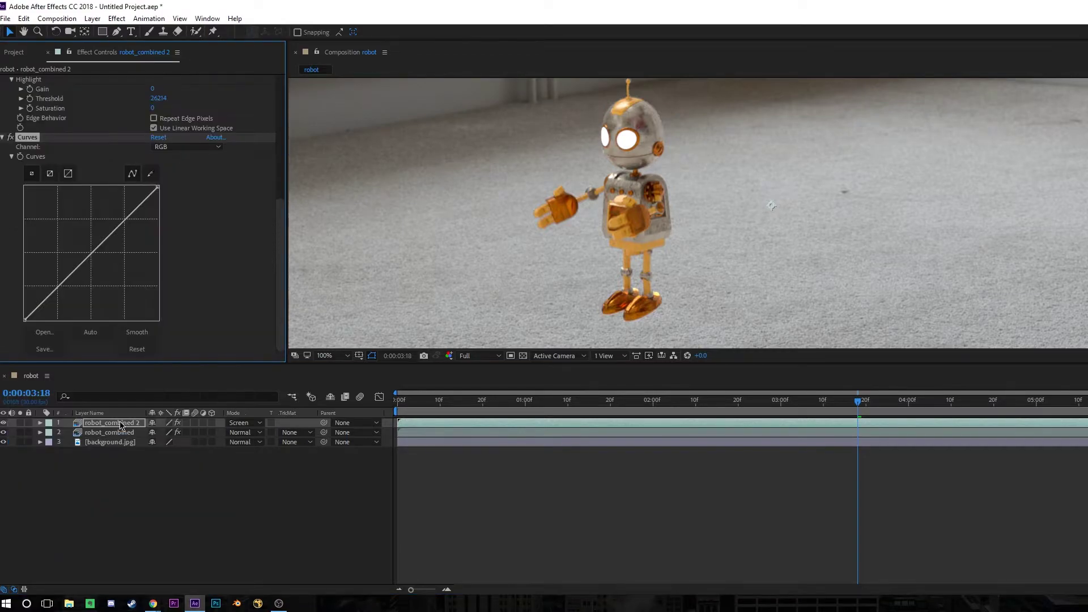
pyautogui.moveTo(89, 268); pyautogui.dragTo(88, 234)
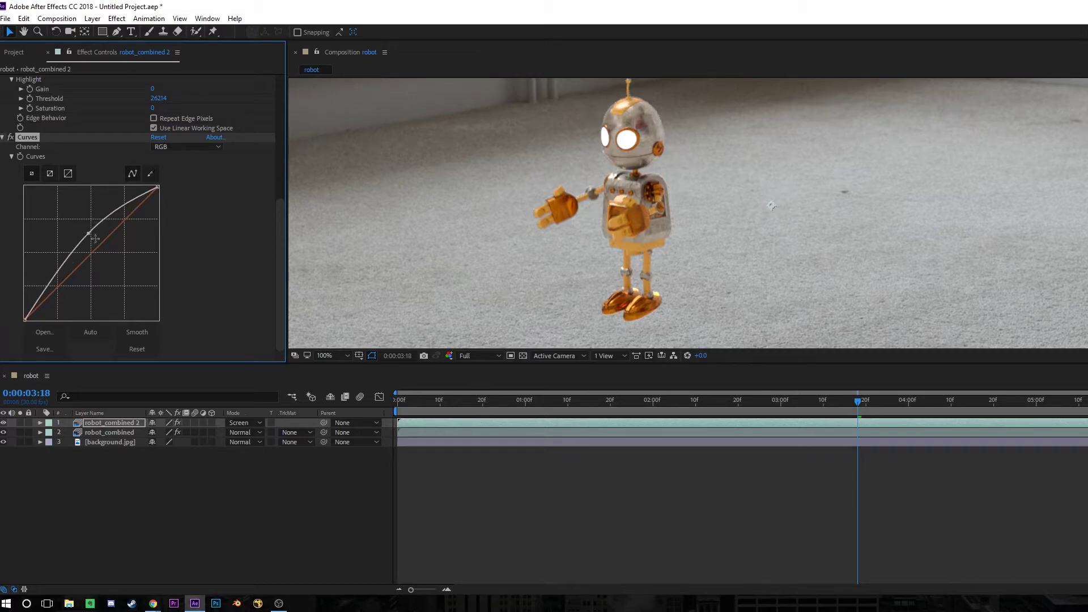
pyautogui.scroll(-1, 478, 280)
pyautogui.scroll(1, 478, 280)
pyautogui.moveTo(469, 262); pyautogui.dragTo(469, 281)
pyautogui.press('v')
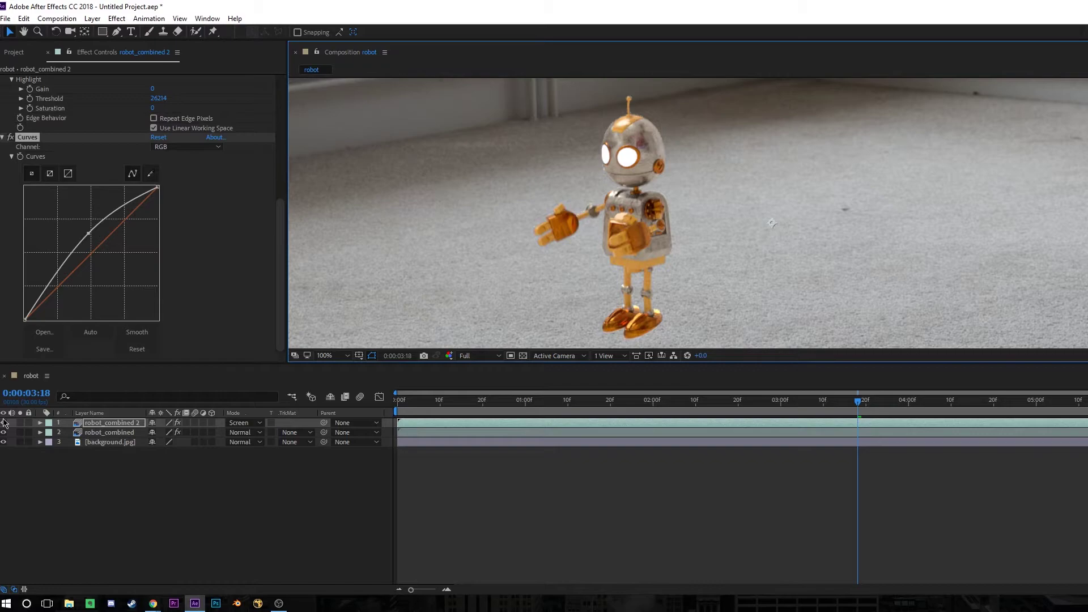
# Compare the robot with and without the curve-brightened glossy layer by toggling that layer's visibility.
pyautogui.click(4, 423)
pyautogui.click(5, 423)
pyautogui.click(3, 423)
pyautogui.click(4, 423)
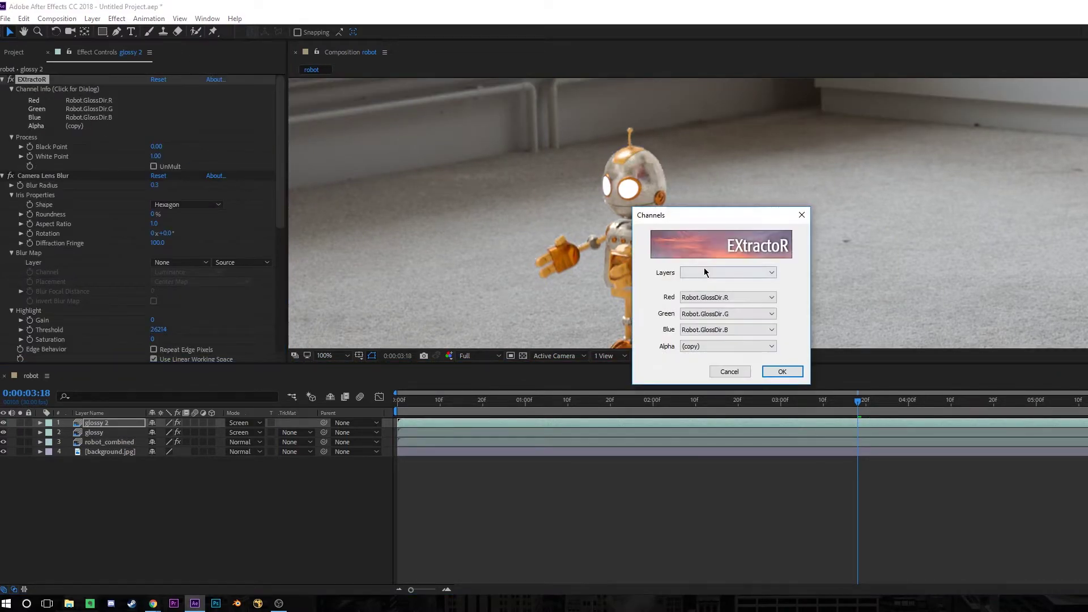
# Set the glossy 2 layer's EXtractoR channels to the Robot.GlossInd layer.
pyautogui.click(705, 270)
pyautogui.click(730, 348)
pyautogui.click(770, 371)
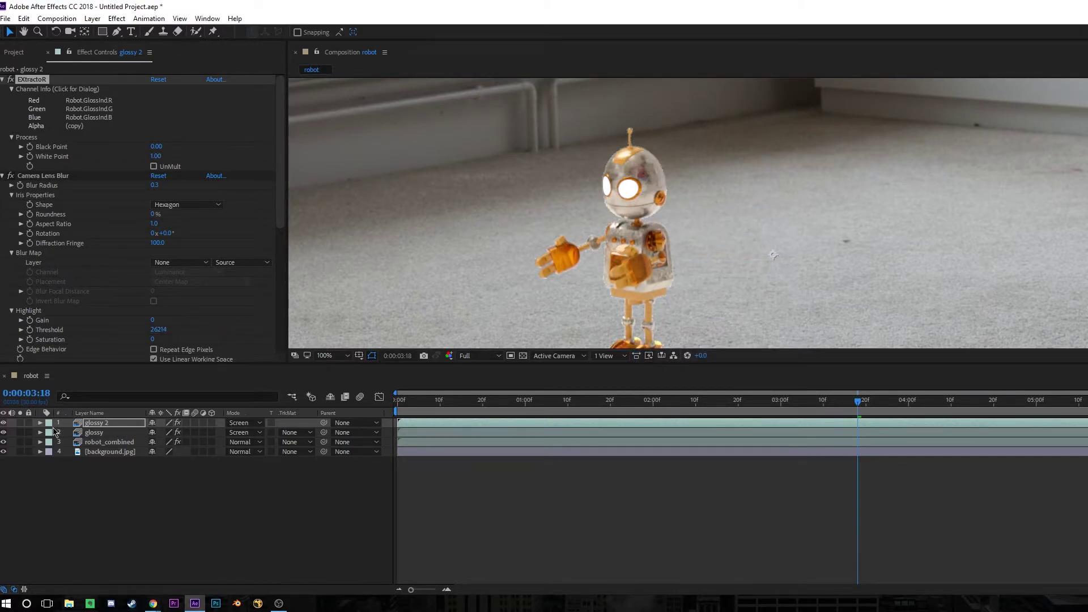
# Examine the indirect gloss pass alone by switching glossy 2 to Normal blending, and return its blending mode to Screen.
pyautogui.click(244, 423)
pyautogui.click(297, 97)
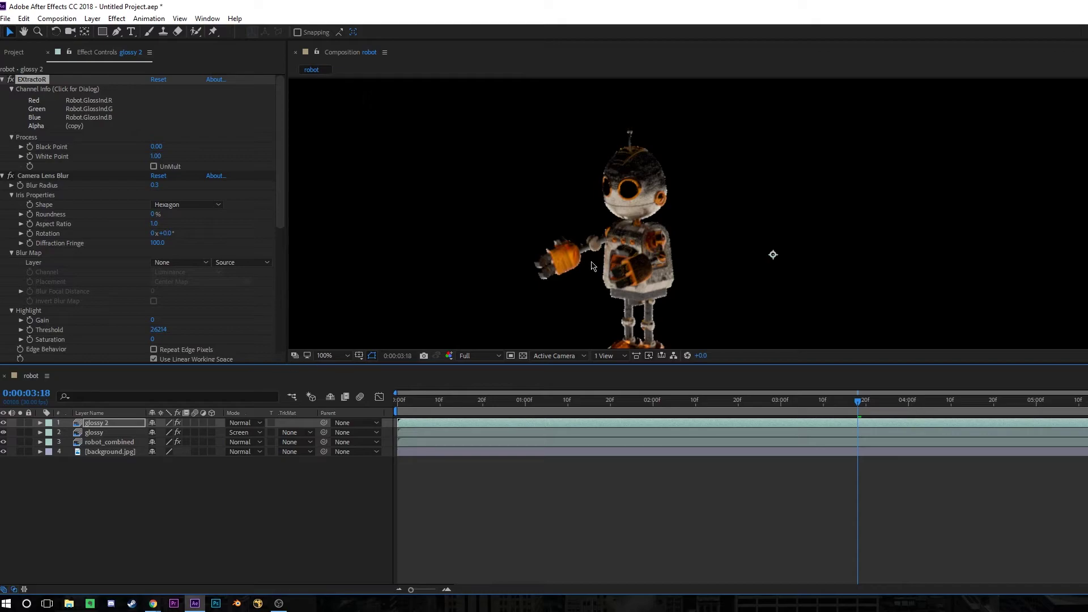
pyautogui.scroll(1, 591, 267)
pyautogui.moveTo(591, 267); pyautogui.dragTo(611, 195)
pyautogui.scroll(-1, 611, 194)
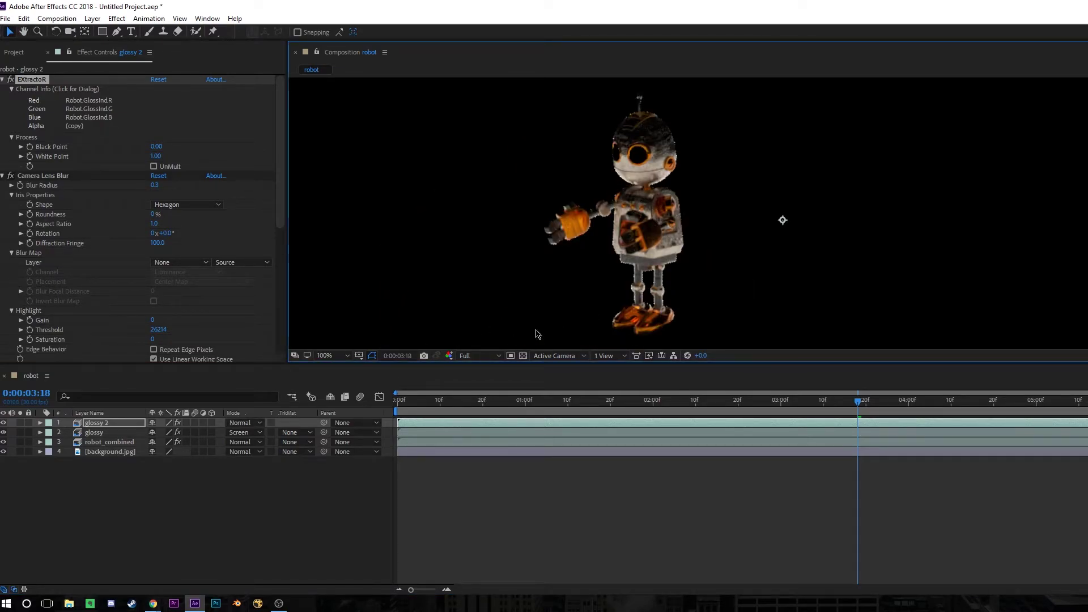
pyautogui.press('.')
pyautogui.press(',')
pyautogui.click(239, 423)
pyautogui.click(291, 246)
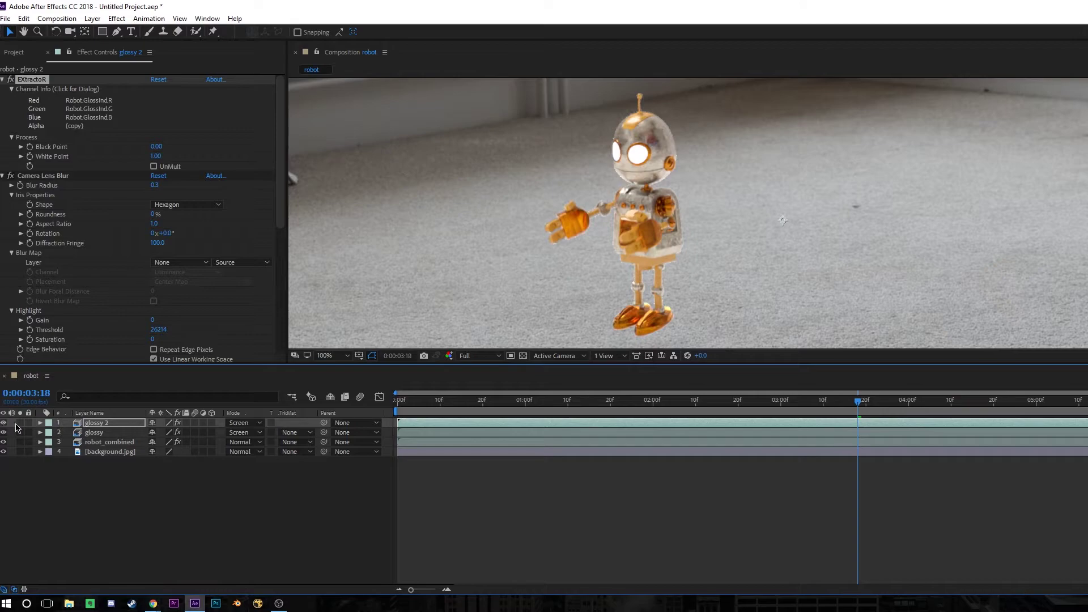
# Lower the midtones of the glossy 2 layer's RGB curve below the diagonal to tone down its reflections.
pyautogui.click(102, 432)
pyautogui.hotkey('ctrl', 'alt', 'shift', 'e')
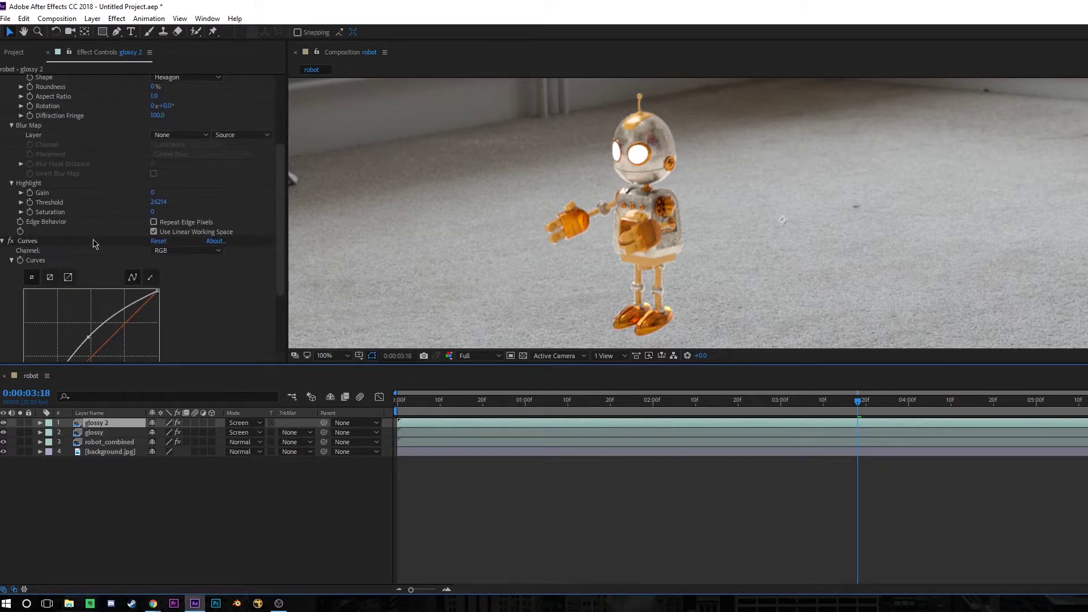
pyautogui.scroll(-5, 92, 249)
pyautogui.moveTo(92, 252); pyautogui.dragTo(108, 269)
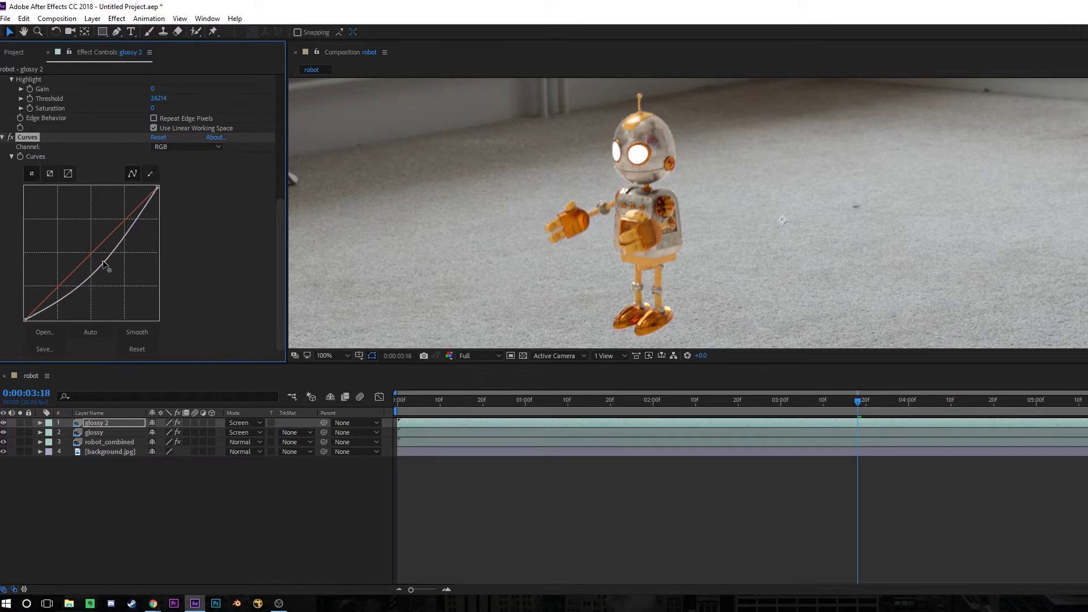
# Duplicate the glossy 2 layer, set the copy's EXtractoR channels to Robot.Emit, and check the emission pass in isolation.
pyautogui.click(117, 423)
pyautogui.hotkey('ctrl', 'd')
pyautogui.click(93, 125)
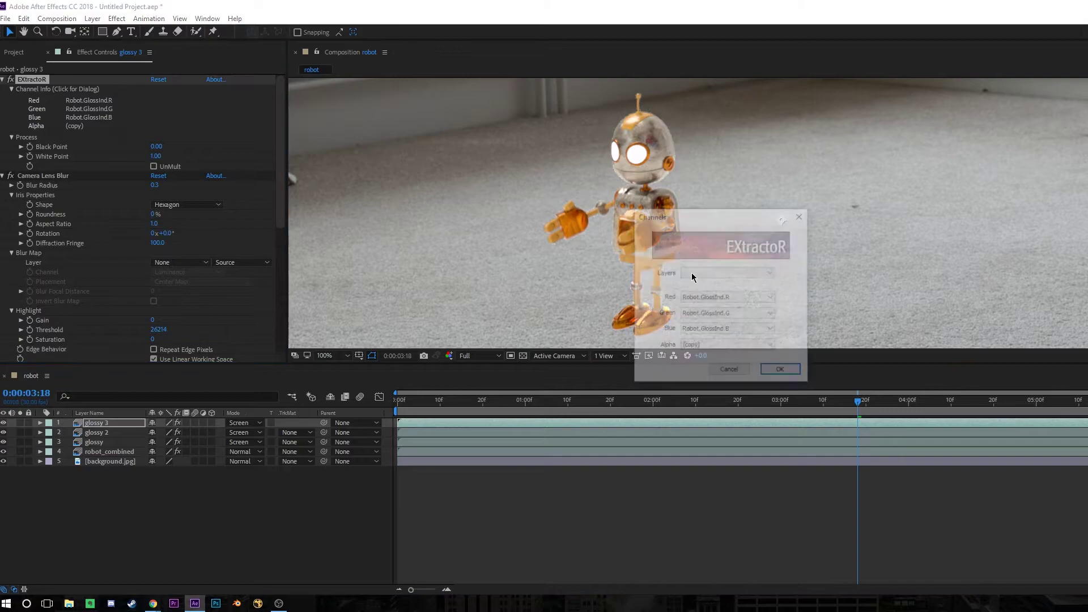
pyautogui.click(725, 273)
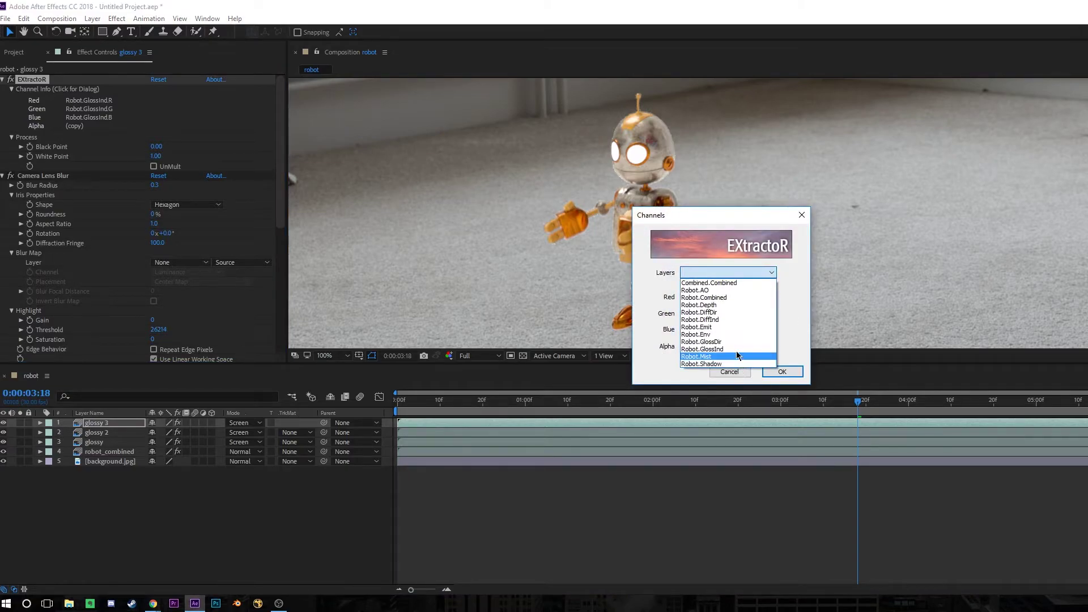
pyautogui.click(729, 327)
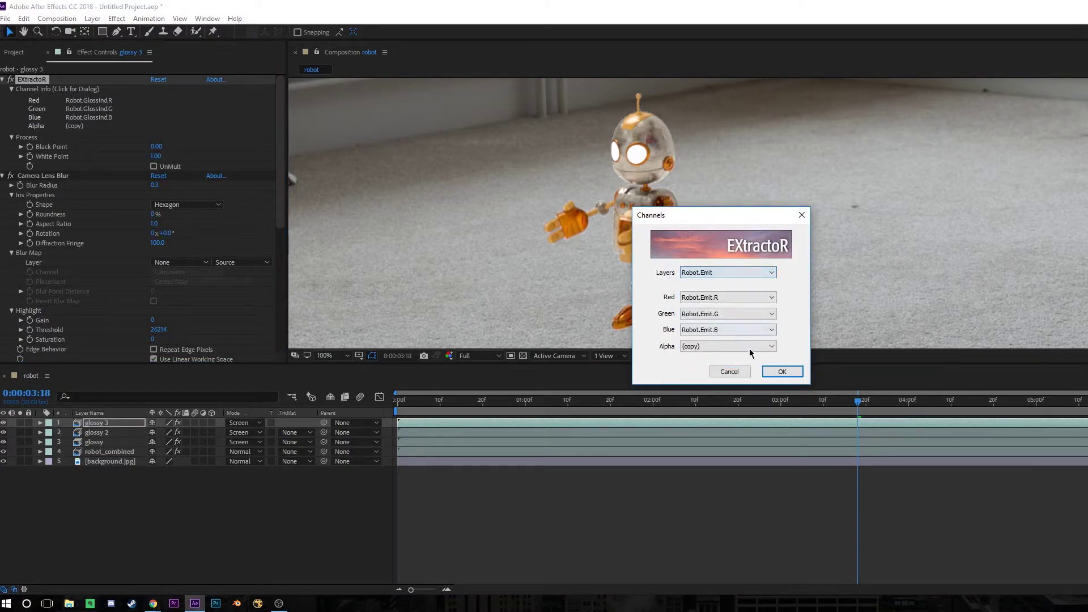
pyautogui.click(781, 371)
pyautogui.click(21, 422)
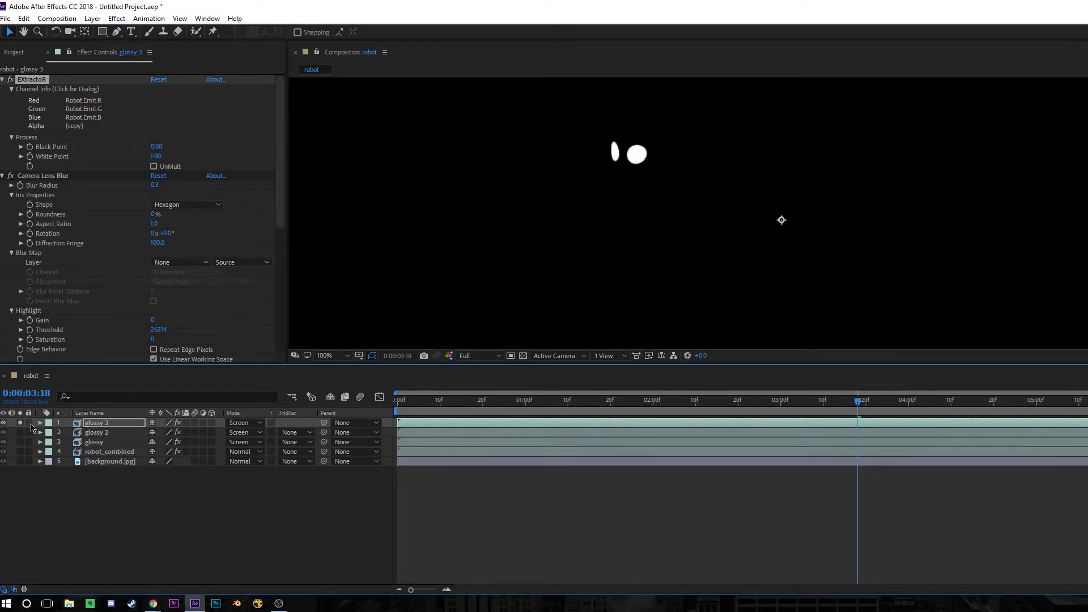
pyautogui.click(20, 423)
# Apply Fast Blur (Legacy) to the glossy 3 emission layer with a Blurriness of 12 to make the eyes glow.
pyautogui.hotkey('ctrl', 'space')
pyautogui.write('fast')
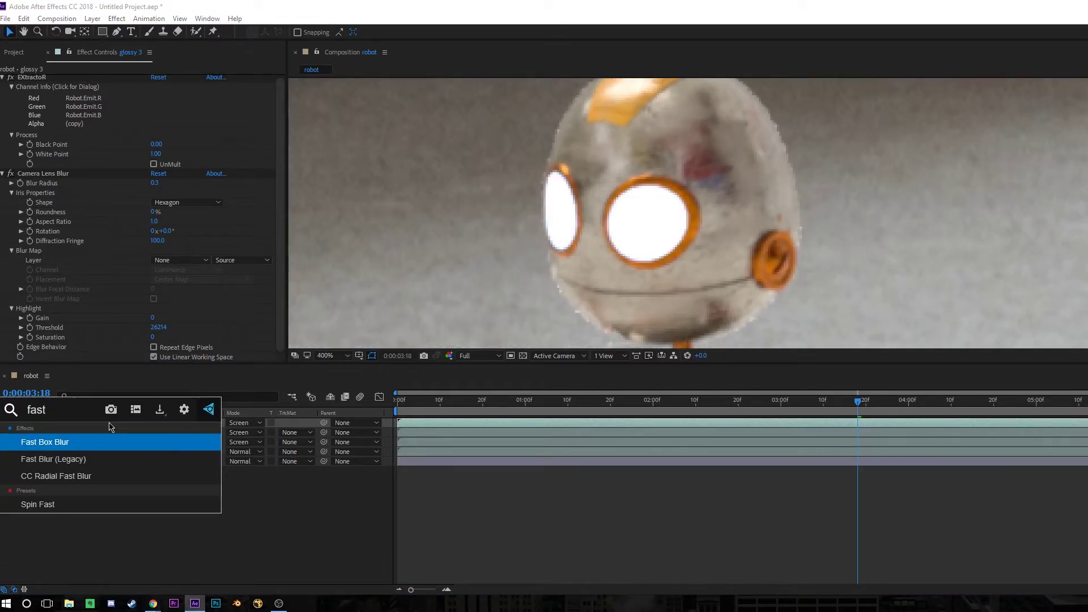
pyautogui.press('Down')
pyautogui.press('Return')
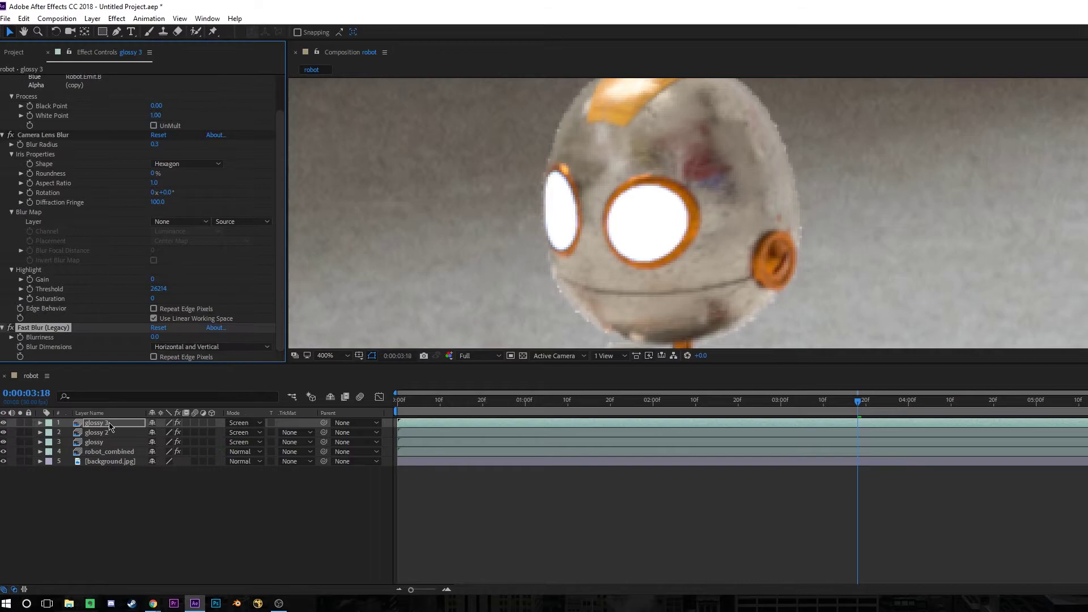
pyautogui.moveTo(156, 336); pyautogui.dragTo(204, 340)
# Apply the Color Balance effect to the glossy 3 layer and set its Highlight Green Balance to 37.
pyautogui.click(113, 423)
pyautogui.hotkey('ctrl', 'space')
pyautogui.write('color')
pyautogui.press('Return')
# Reduce the opacity of the glossy 3 eye-glow layer to 36%.
pyautogui.click(130, 422)
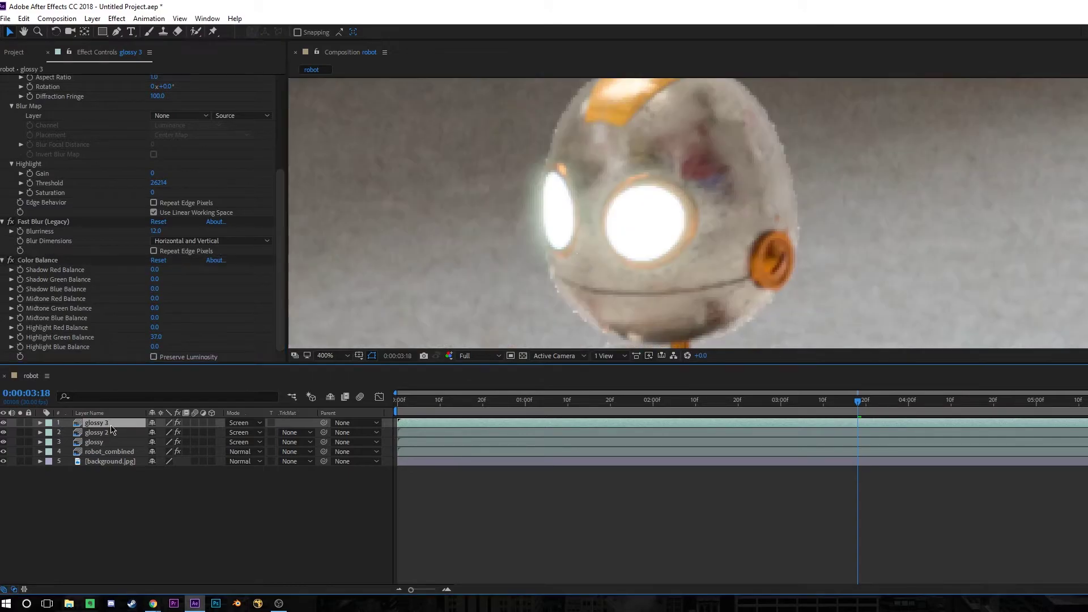
pyautogui.press('t')
pyautogui.moveTo(152, 432); pyautogui.dragTo(94, 434)
pyautogui.scroll(-6, 678, 189)
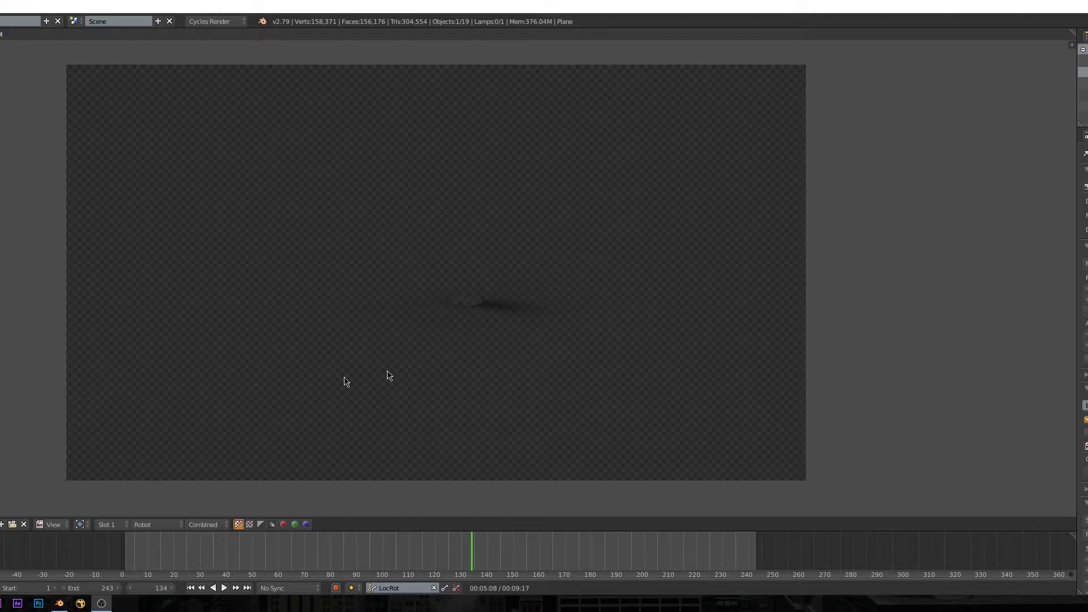
# Examine the separately rendered robot shadow on its transparent background in Blender.
pyautogui.scroll(-3, 534, 323)
pyautogui.scroll(2, 617, 279)
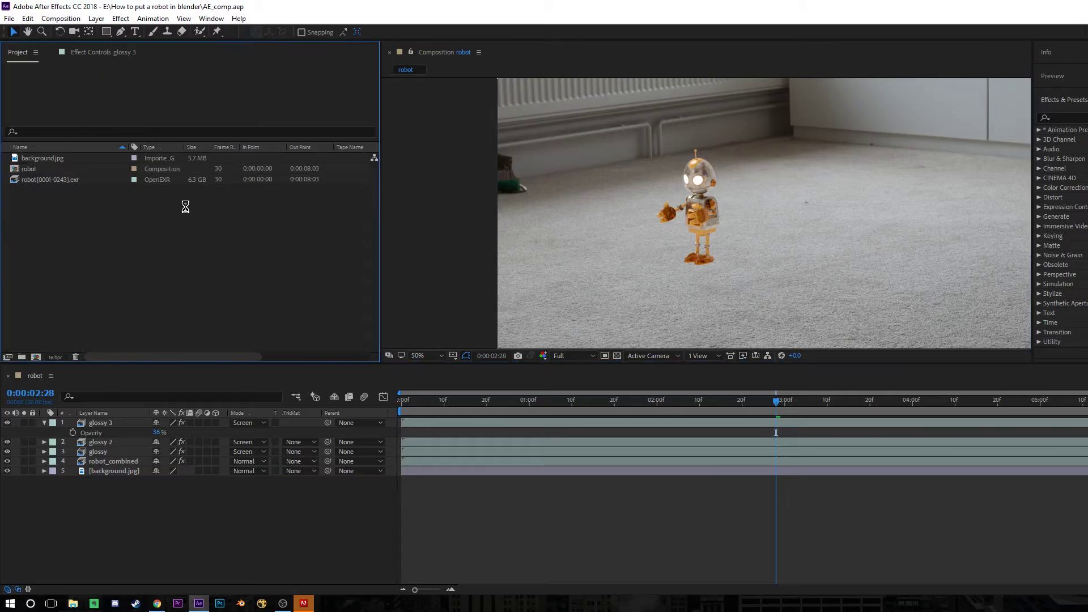
# In After Effects, import the SHADOW RENDER images as a PNG sequence and place it between the robot_combined and background.jpg layers.
pyautogui.doubleClick(172, 229)
pyautogui.click(490, 175)
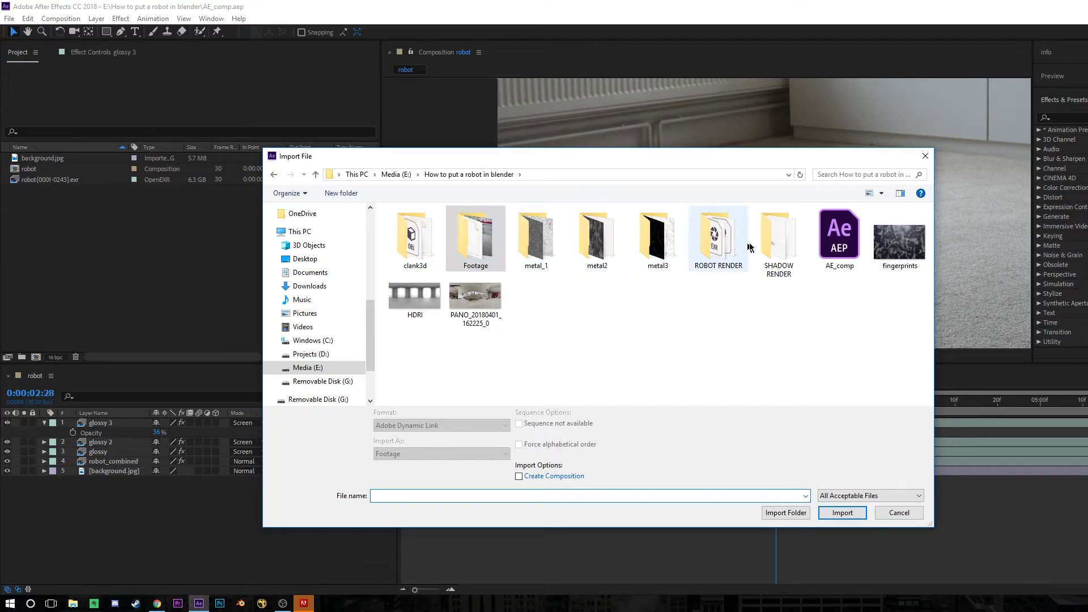
pyautogui.doubleClick(779, 240)
pyautogui.click(415, 239)
pyautogui.hotkey('ctrl', 'a')
pyautogui.click(538, 424)
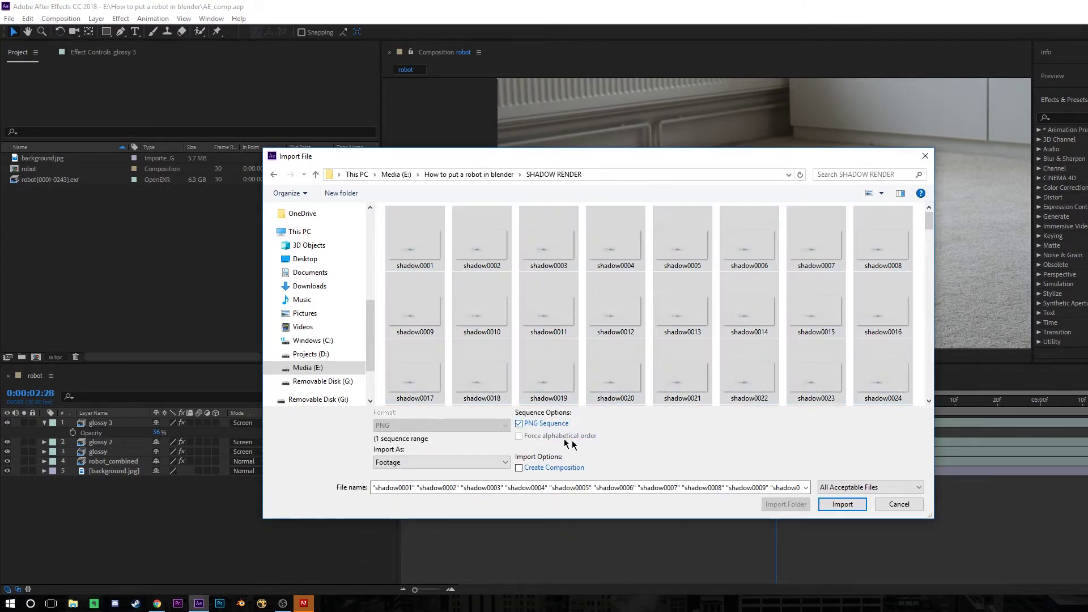
pyautogui.click(842, 505)
pyautogui.moveTo(17, 193); pyautogui.dragTo(101, 467)
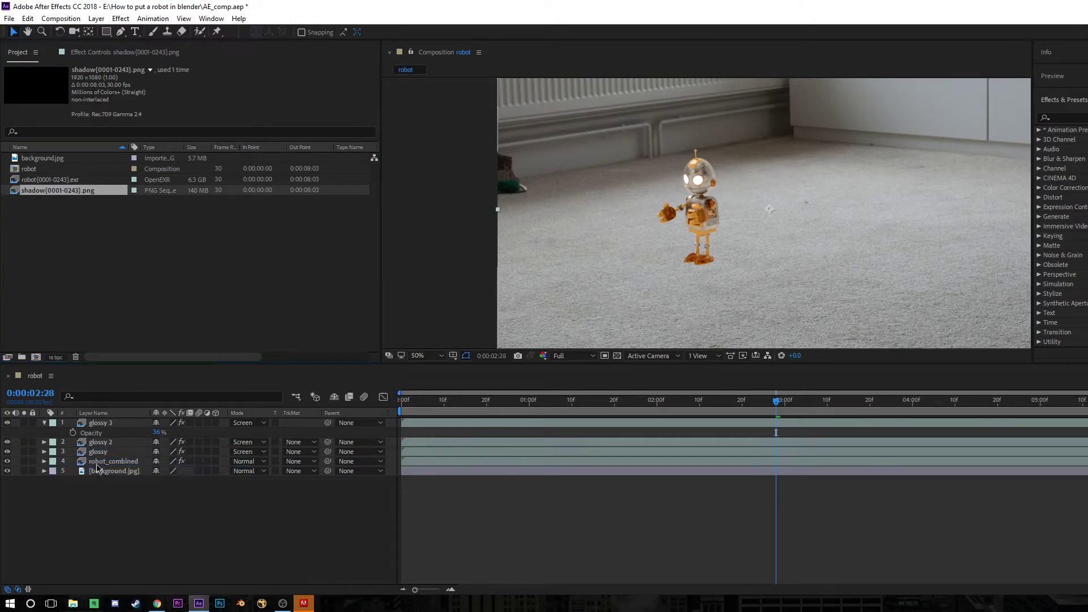
pyautogui.click(452, 540)
# Compare the carpet around the robot's feet with and without the shadow layer by toggling its visibility.
pyautogui.scroll(2, 644, 277)
pyautogui.moveTo(645, 277); pyautogui.dragTo(633, 143)
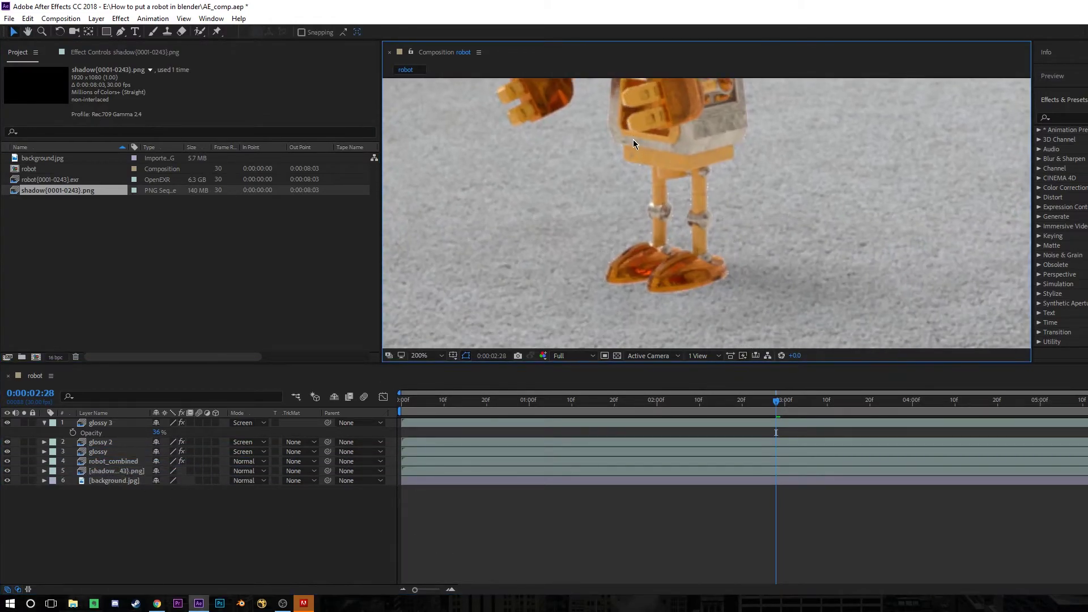
pyautogui.click(7, 471)
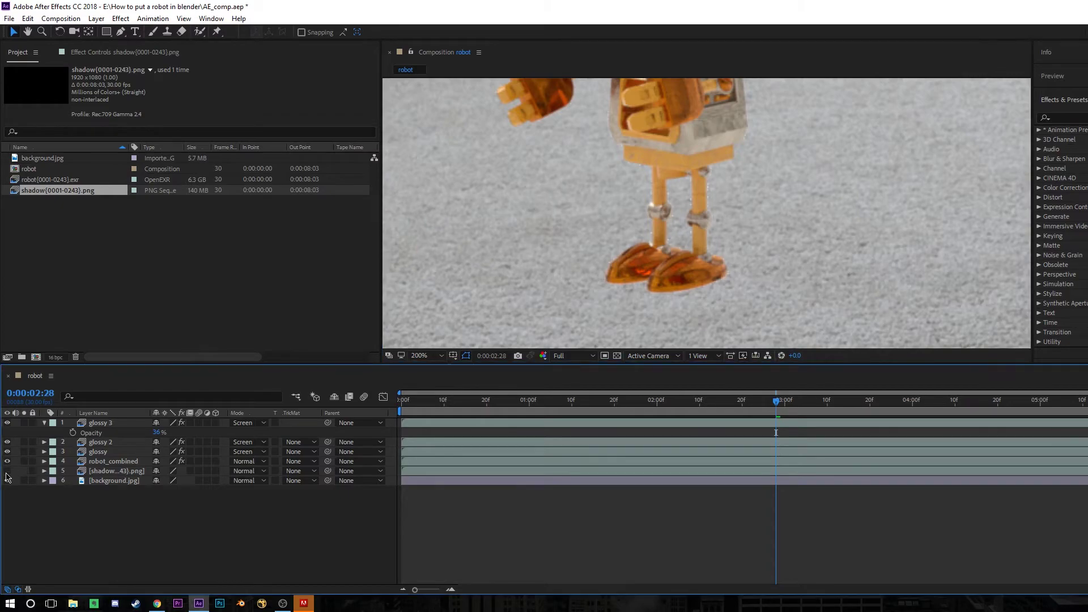
pyautogui.click(6, 471)
pyautogui.click(7, 471)
pyautogui.click(7, 471)
pyautogui.press(',')
pyautogui.press(',')
pyautogui.press(',')
pyautogui.press(',')
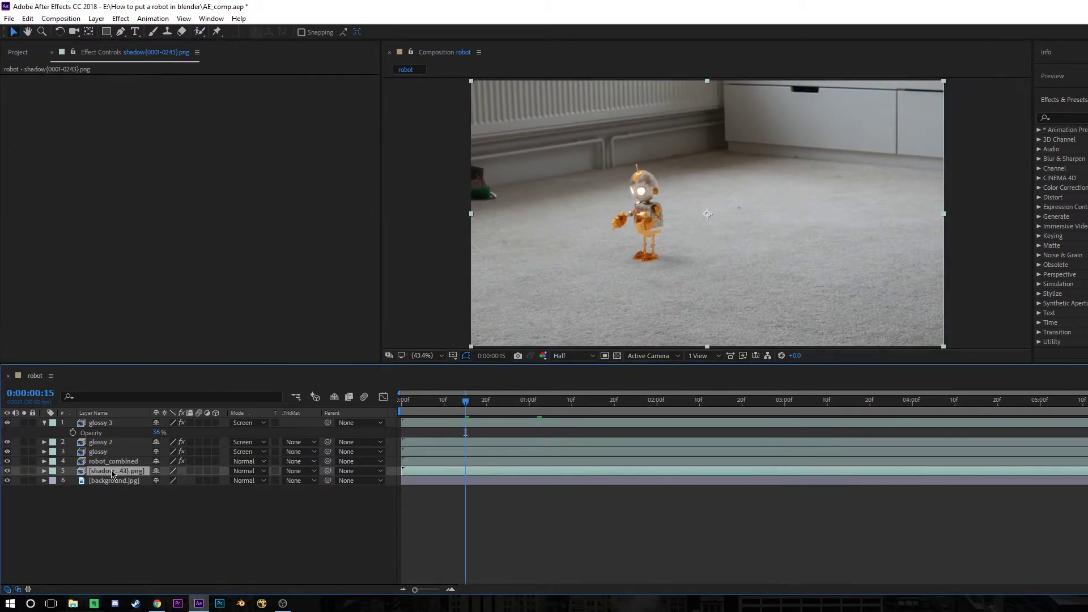
# Duplicate the shadow layer, set the upper copy's opacity to 40%, and check its contribution by toggling its visibility.
pyautogui.hotkey('ctrl', 'd')
pyautogui.press('t')
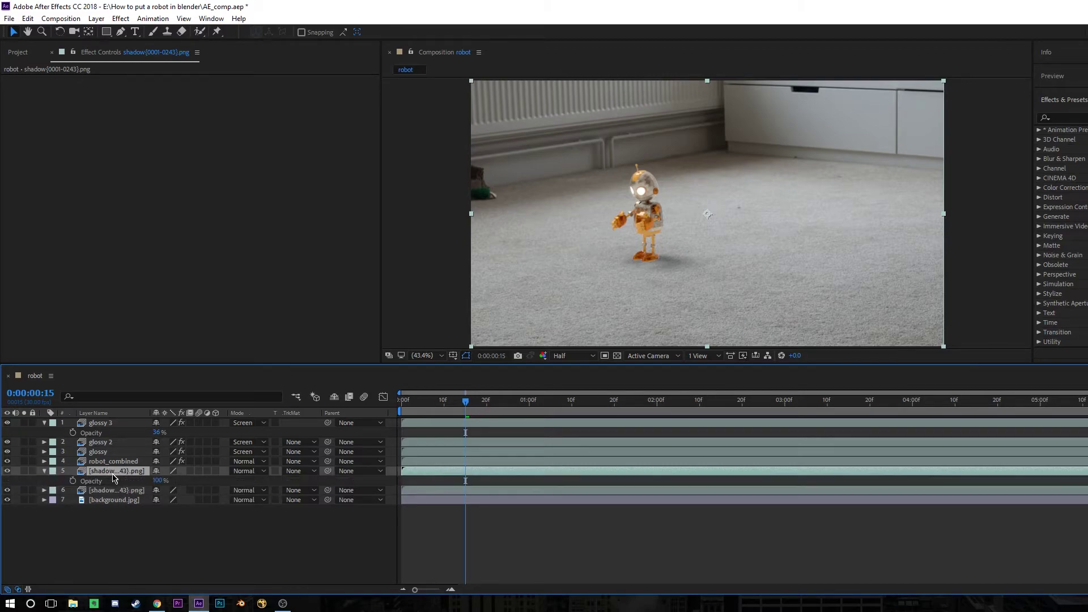
pyautogui.moveTo(157, 480); pyautogui.dragTo(128, 480)
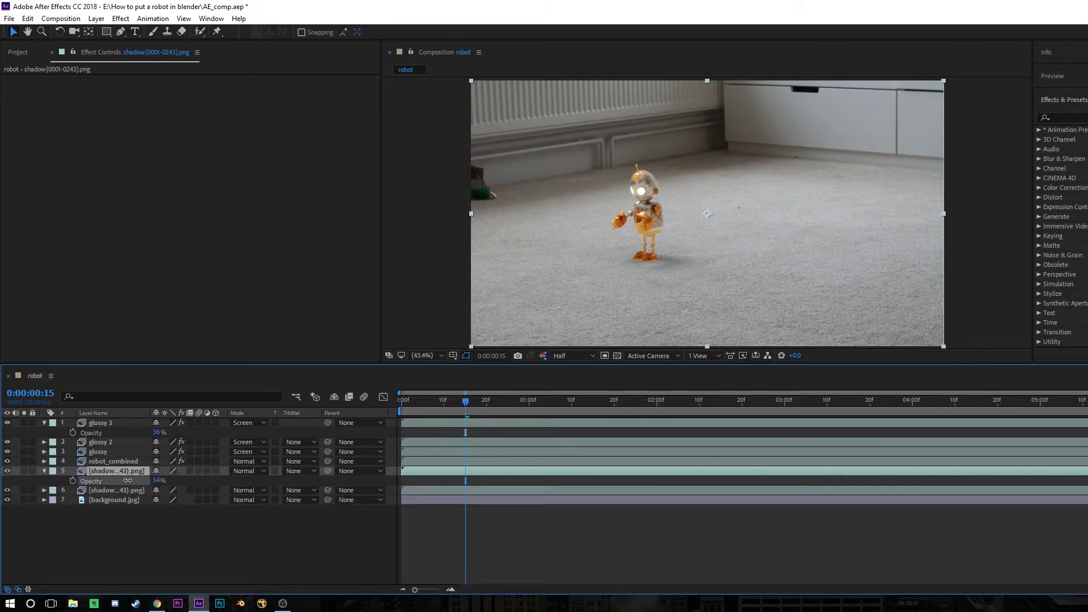
pyautogui.click(123, 533)
pyautogui.click(8, 470)
pyautogui.click(8, 471)
pyautogui.click(8, 471)
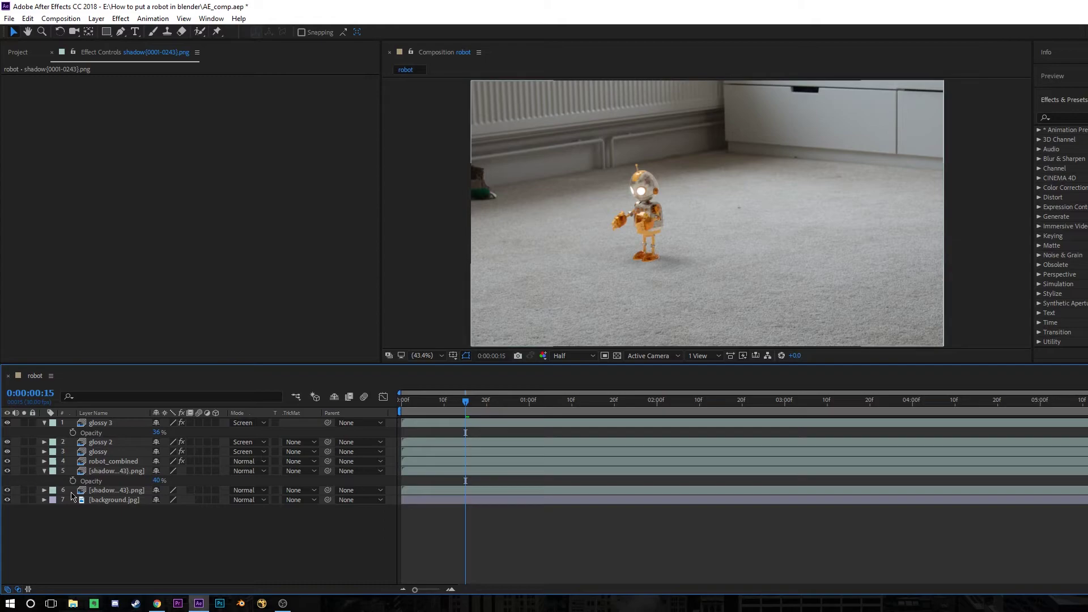
# Pre-compose the two shadow layers into a new composition named shadow.
pyautogui.click(113, 471)
pyautogui.keyDown('shift'); pyautogui.click(113, 490); pyautogui.keyUp('shift')
pyautogui.hotkey('ctrl', 'shift', 'c')
pyautogui.write('shadow')
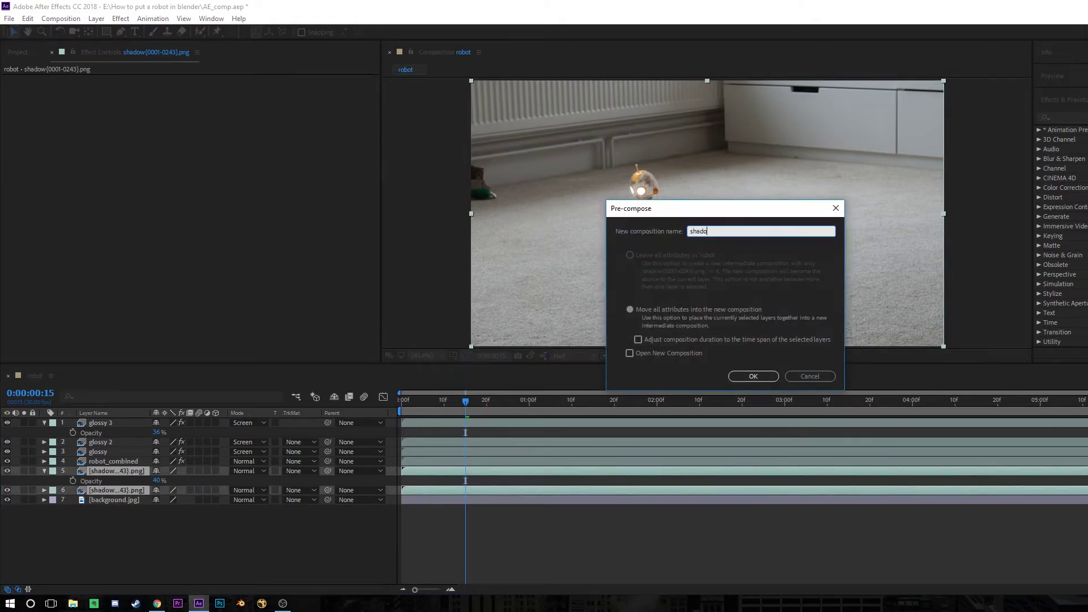
pyautogui.press('Return')
pyautogui.click(20, 52)
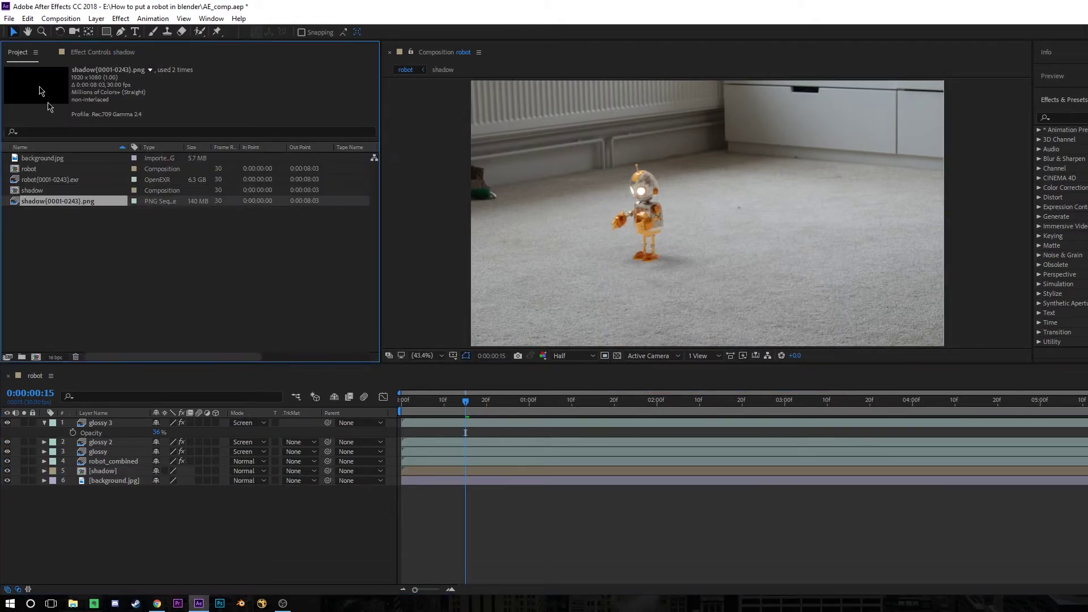
# Apply Camera Lens Blur to the shadow pre-composition with a Blur Radius of 0.3.
pyautogui.click(117, 474)
pyautogui.hotkey('ctrl', 'space')
pyautogui.write('came')
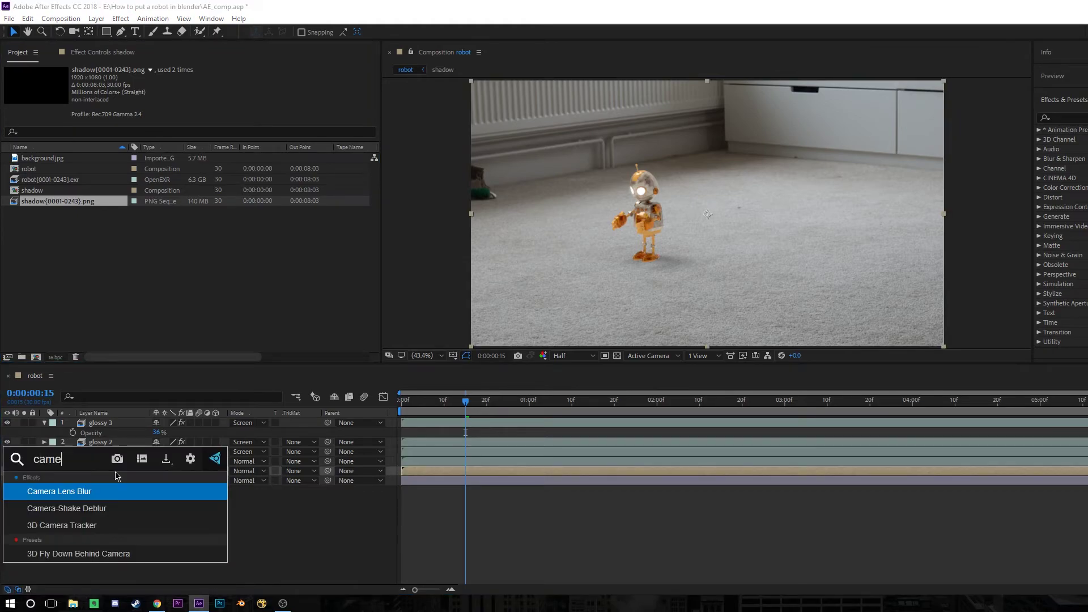
pyautogui.press('Return')
pyautogui.click(202, 89)
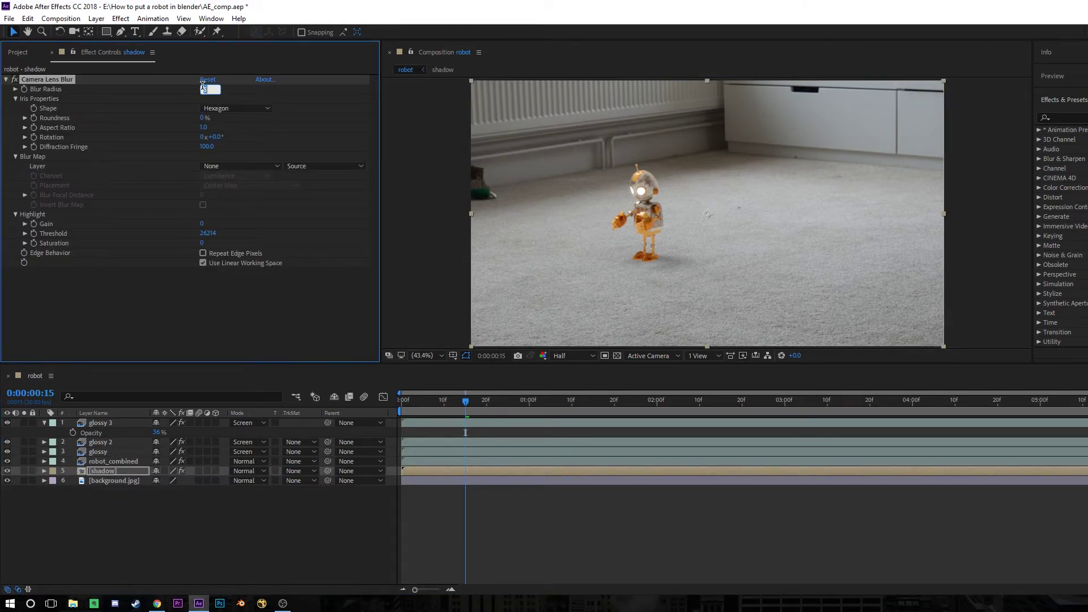
pyautogui.scroll(6, 638, 274)
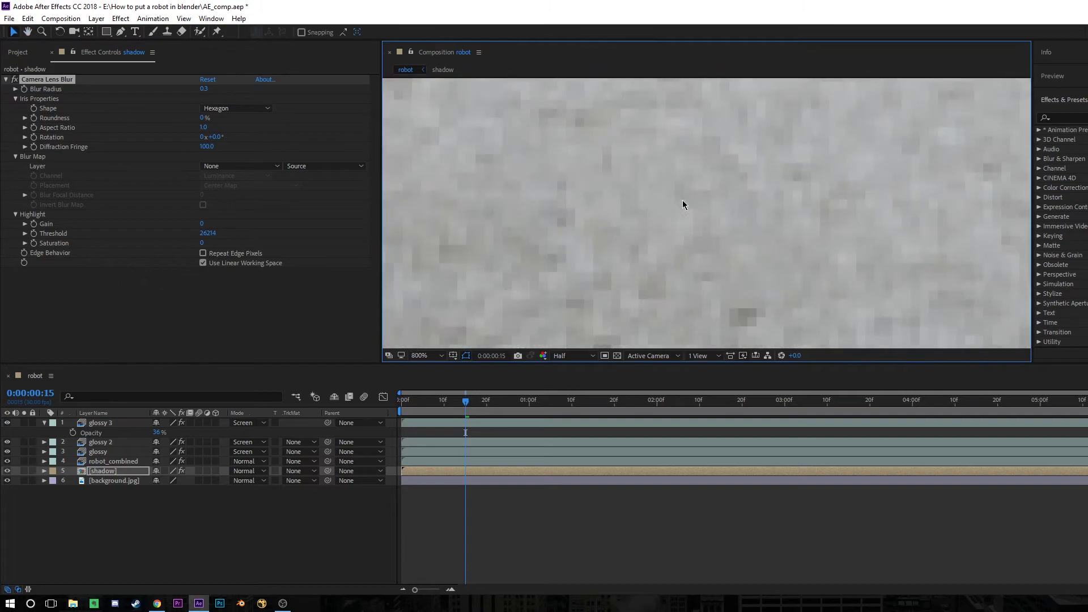
pyautogui.scroll(-3, 682, 200)
pyautogui.scroll(-3, 682, 200)
pyautogui.hotkey('shift', '/')
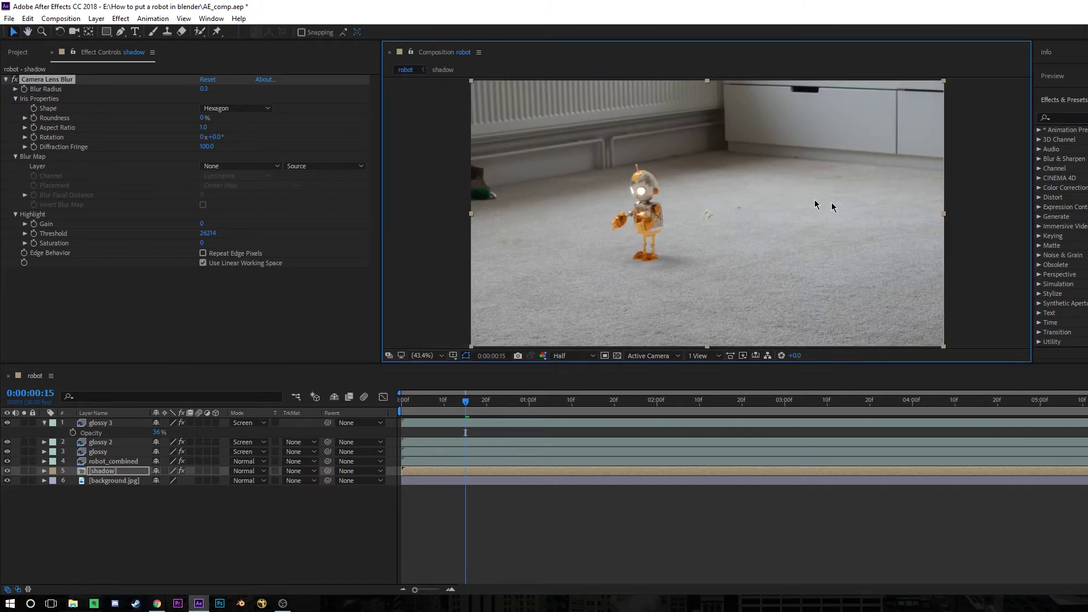
# Select the background.jpg layer and view the composite at 0:00:00:24.
pyautogui.hotkey('ctrl', 'Down')
pyautogui.click(504, 402)
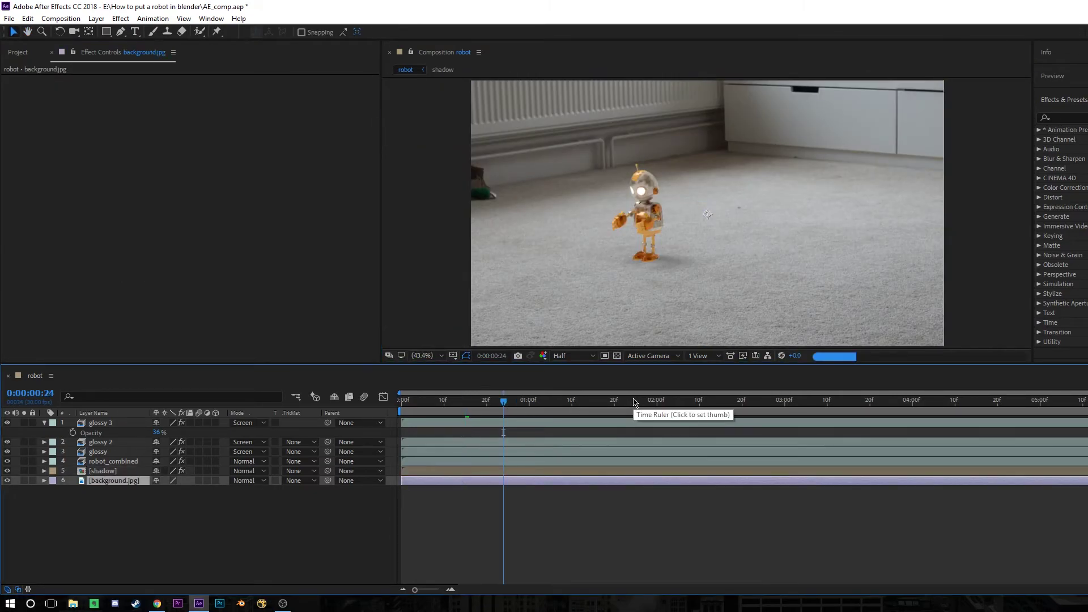